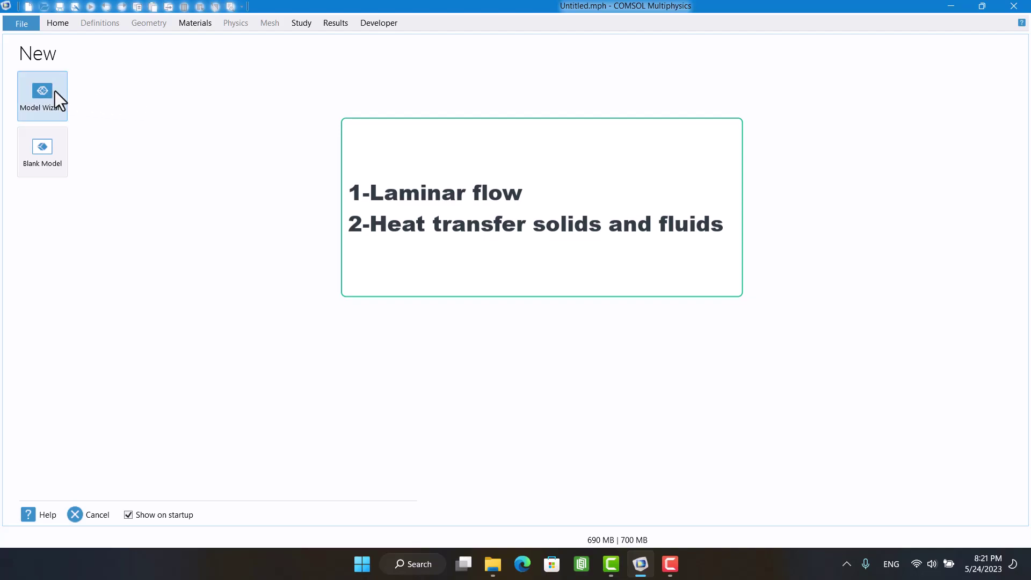
Step: Start a new 2D model and add the Laminar Flow (spf) physics interface
click(55, 91)
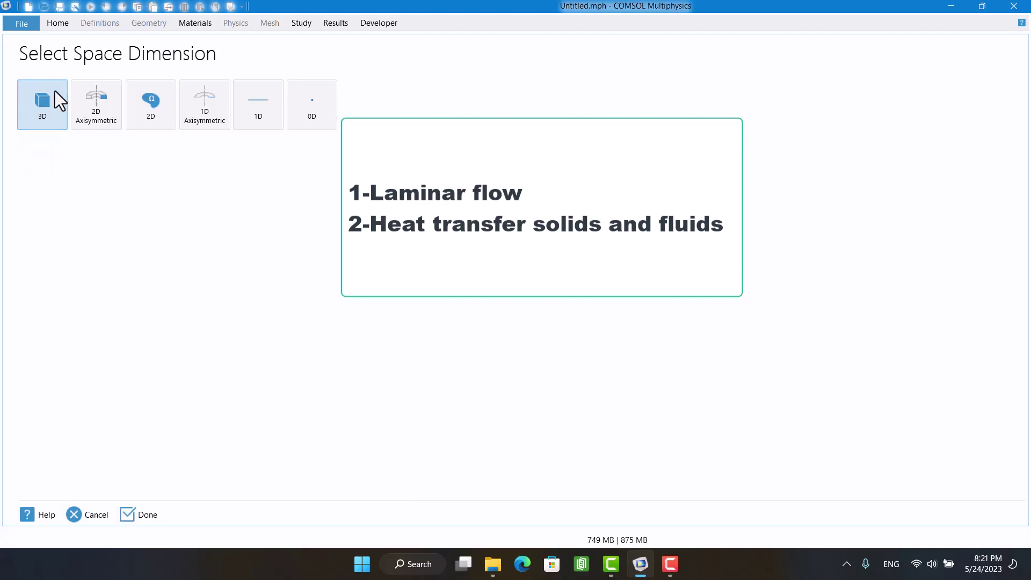
click(138, 107)
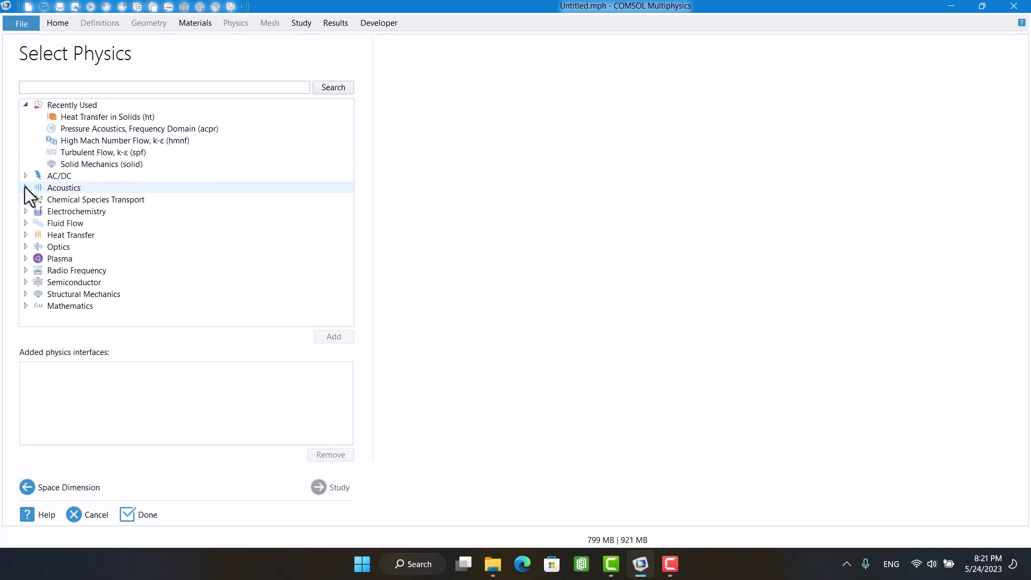
click(21, 222)
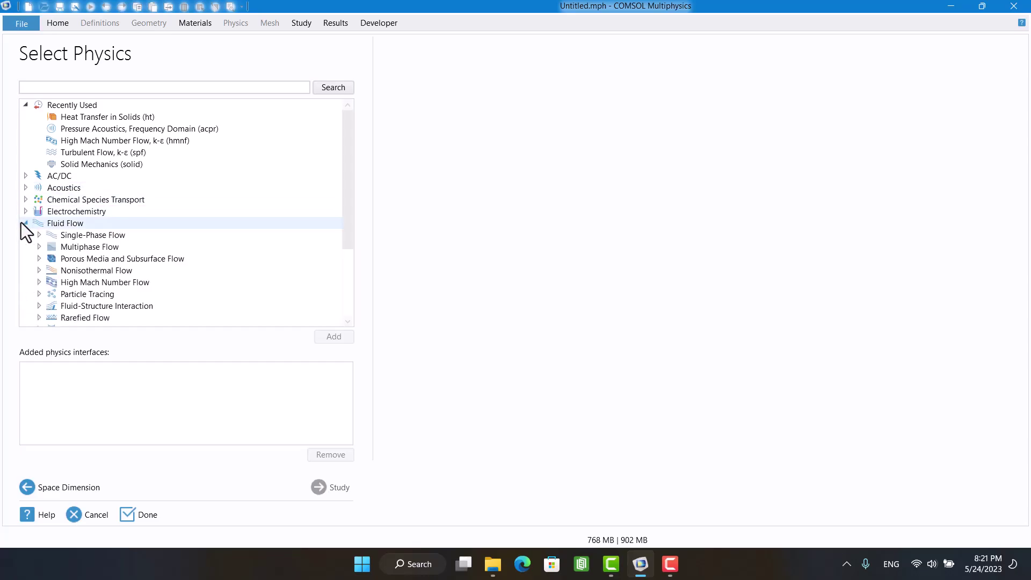
click(37, 234)
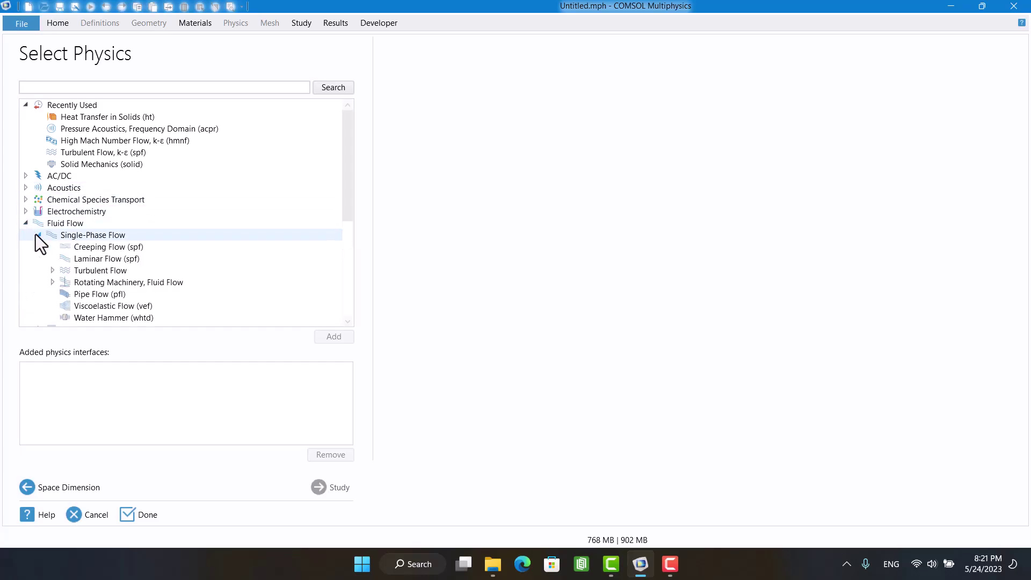
click(63, 261)
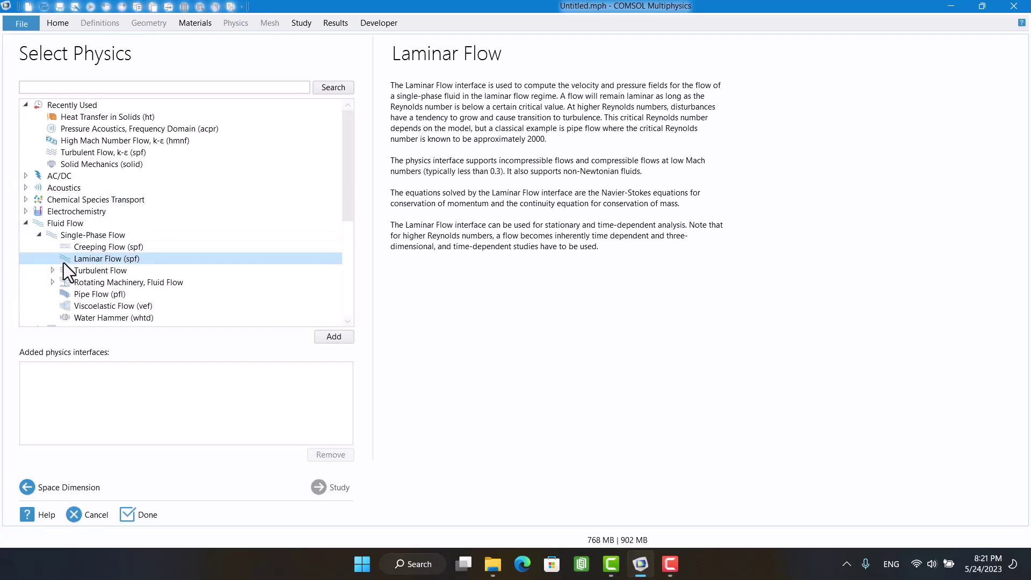
click(330, 332)
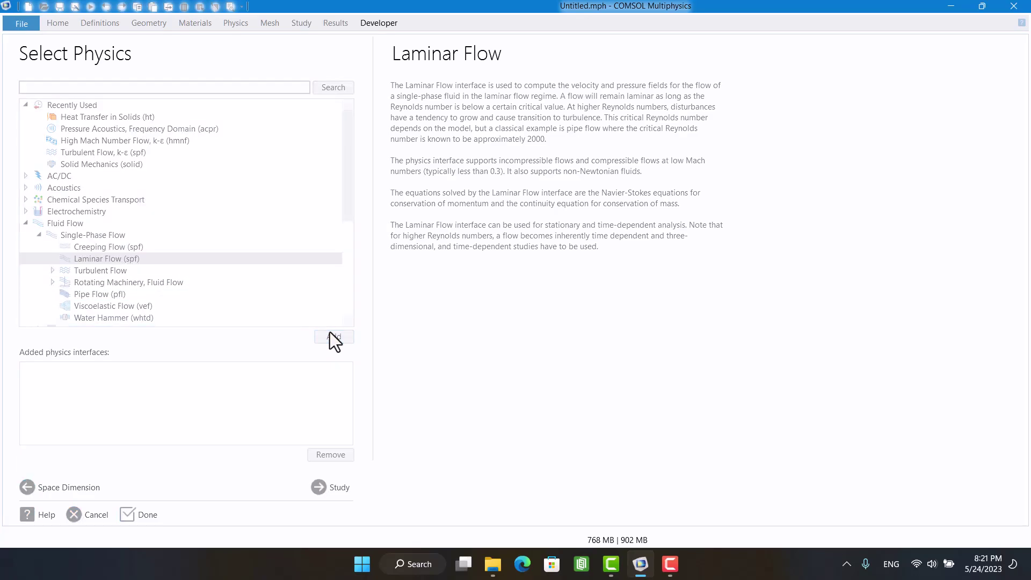
Step: Add Heat Transfer in Solids and Fluids physics and choose a Stationary study
scroll(92, 285, down, 2)
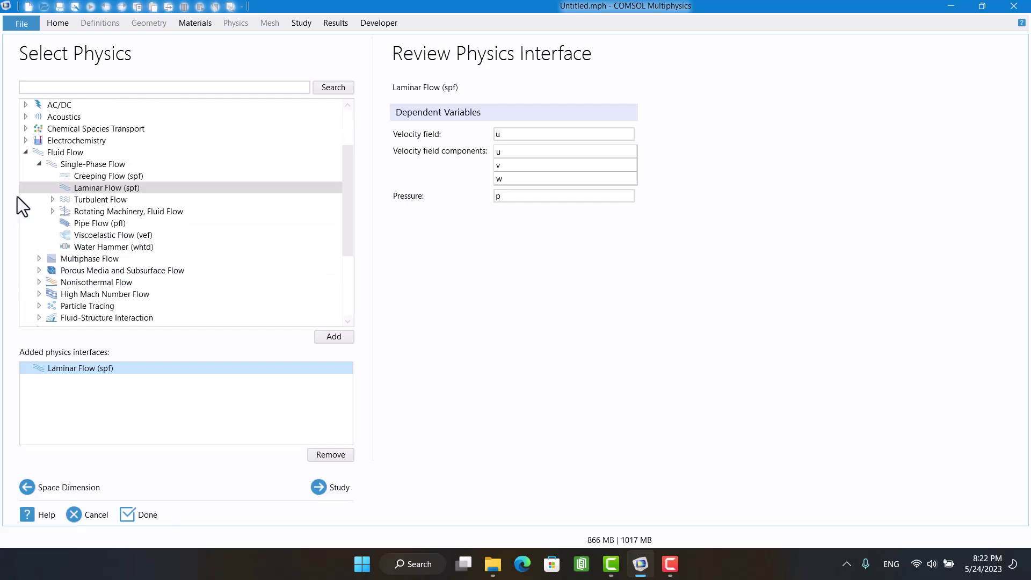
click(26, 154)
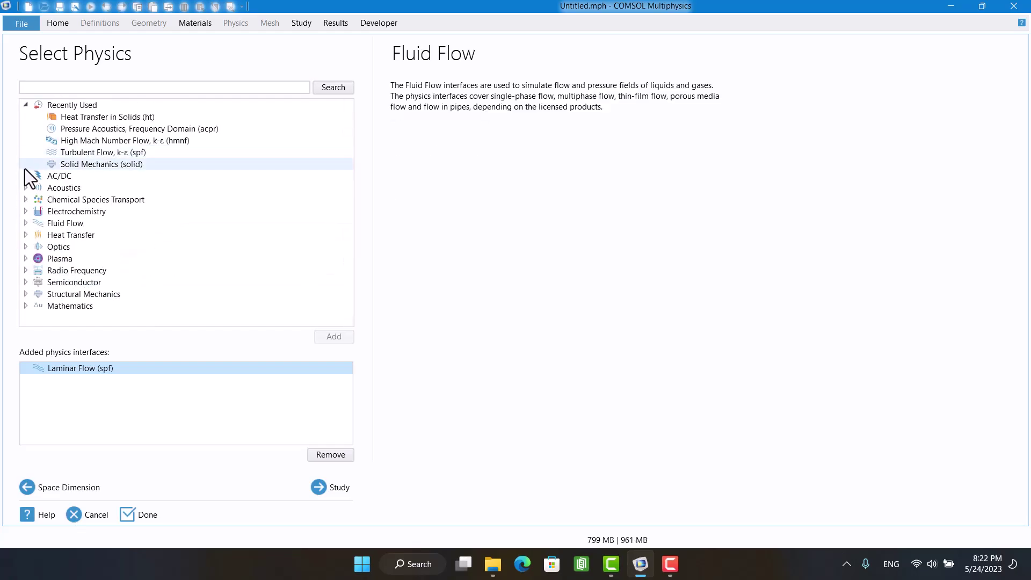
click(21, 233)
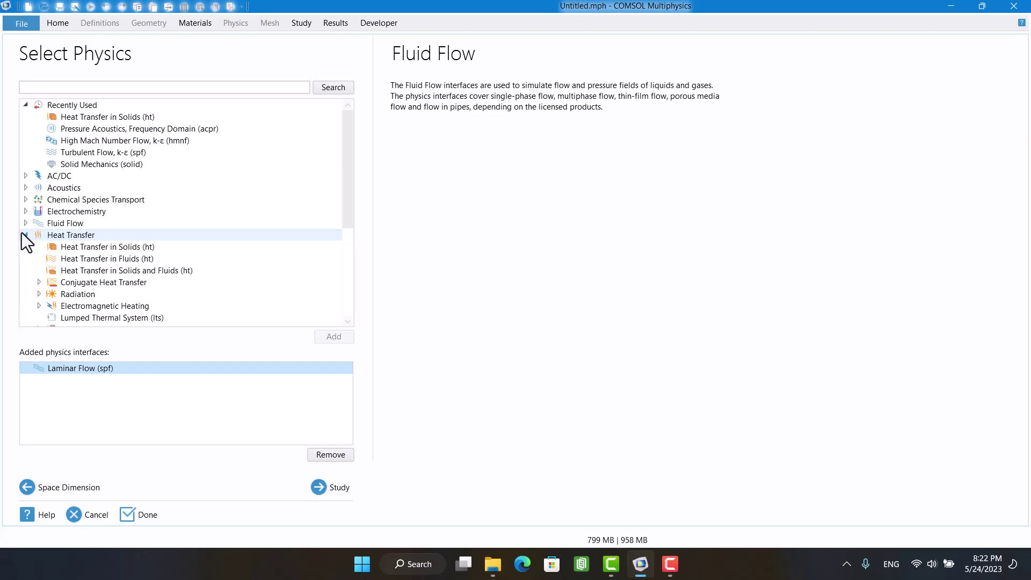
click(105, 273)
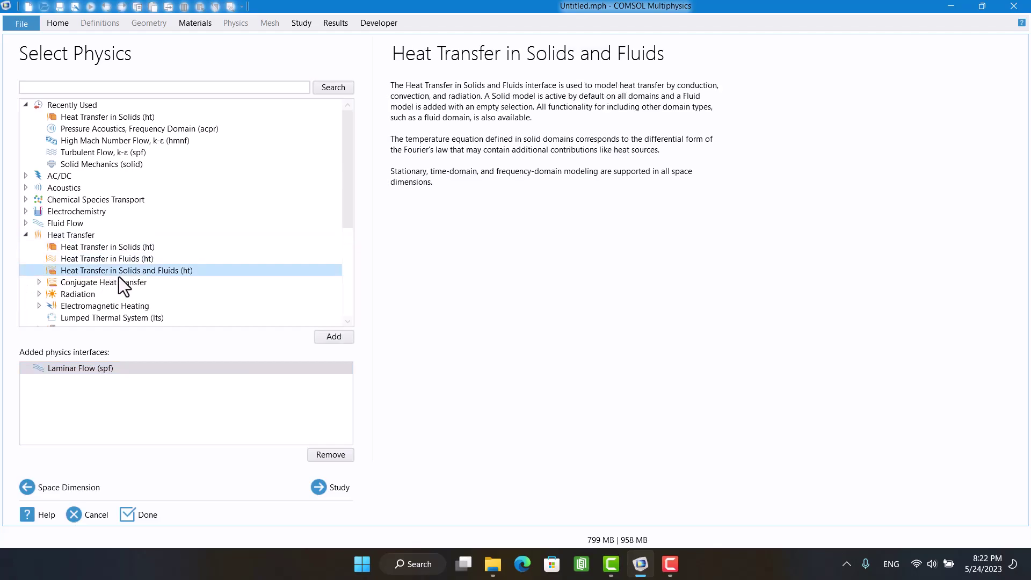
click(333, 336)
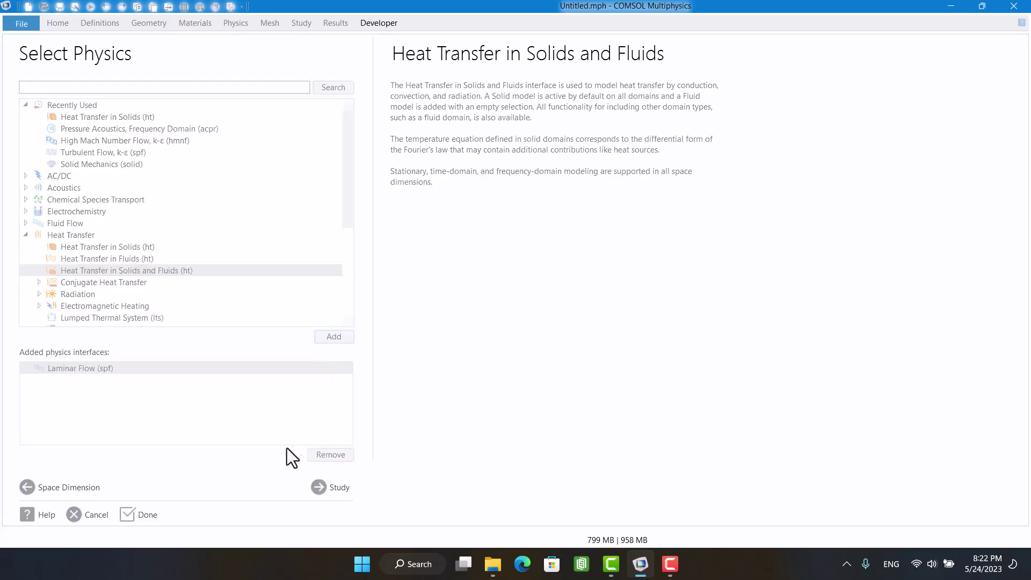
click(332, 487)
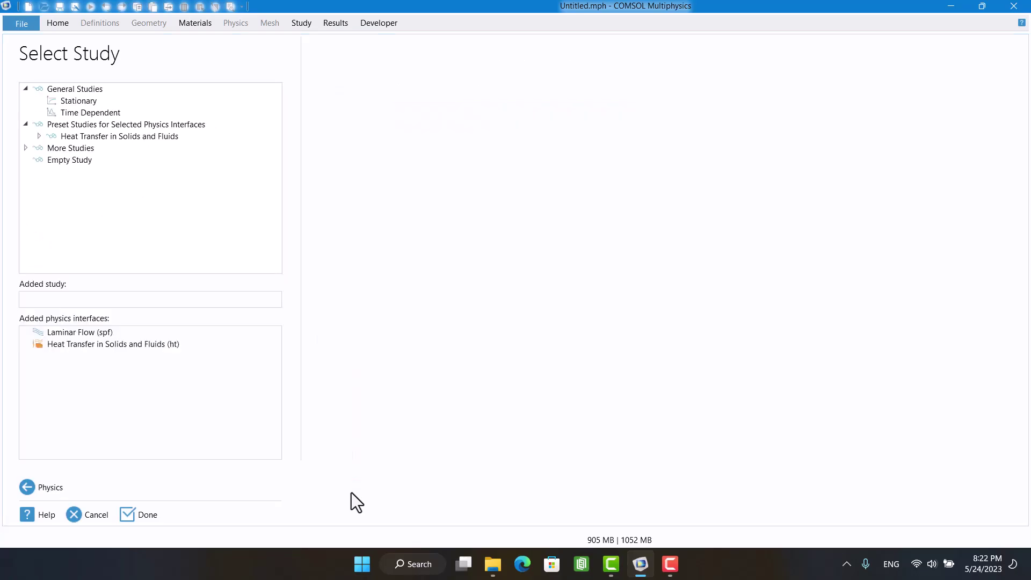
click(70, 102)
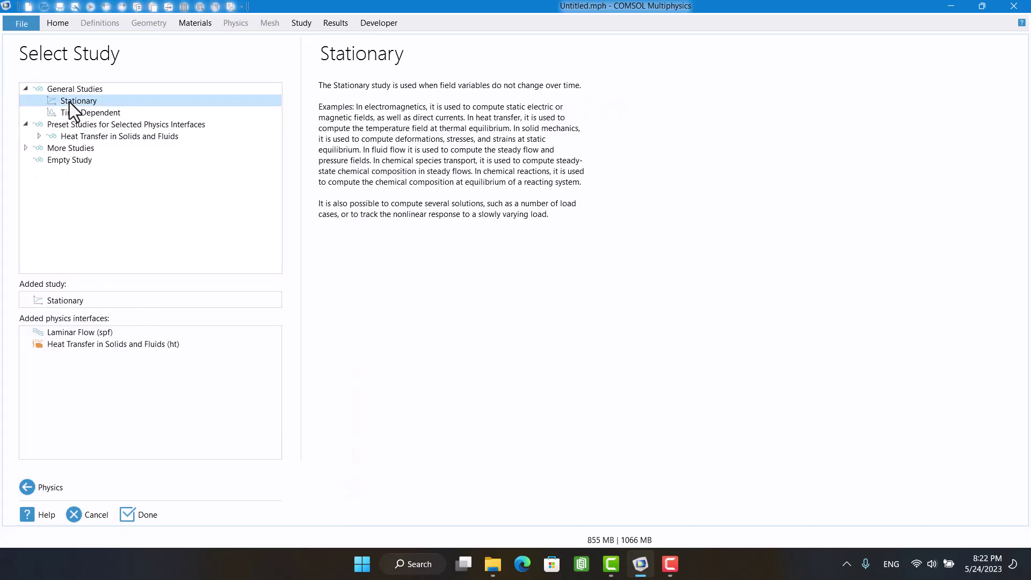
Step: Create the model and set the geometry length unit to cm
click(143, 517)
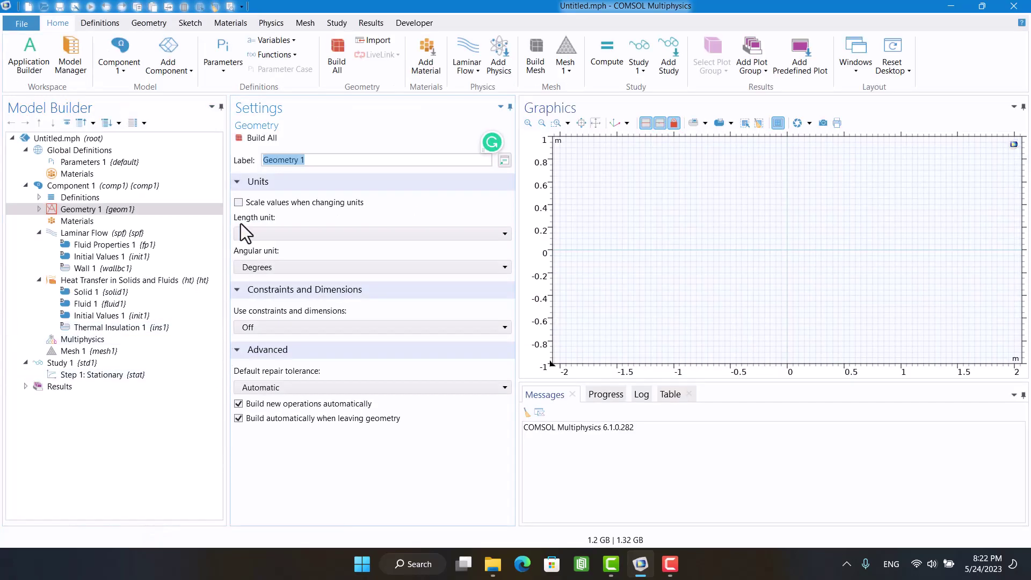
click(265, 235)
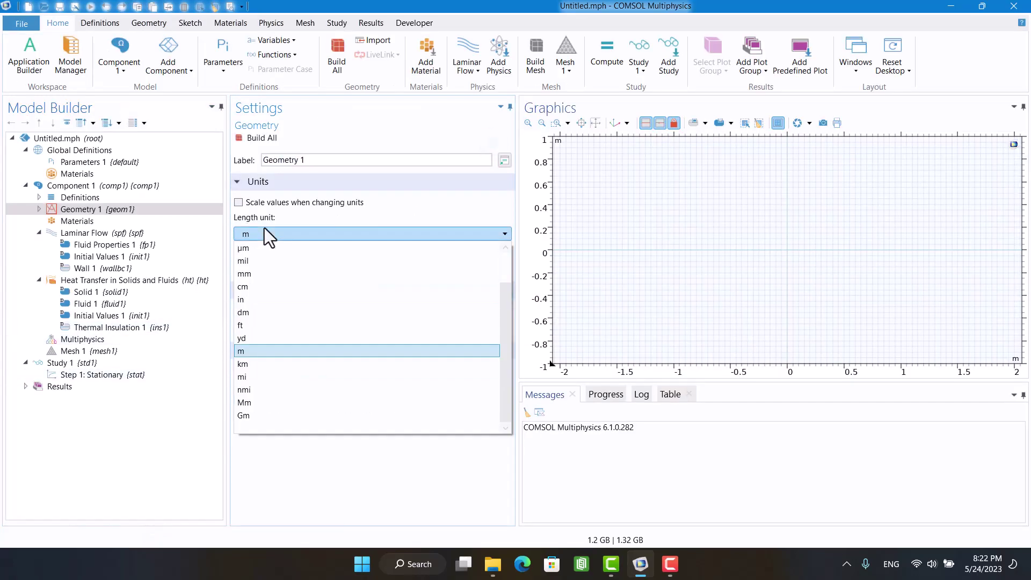
click(253, 286)
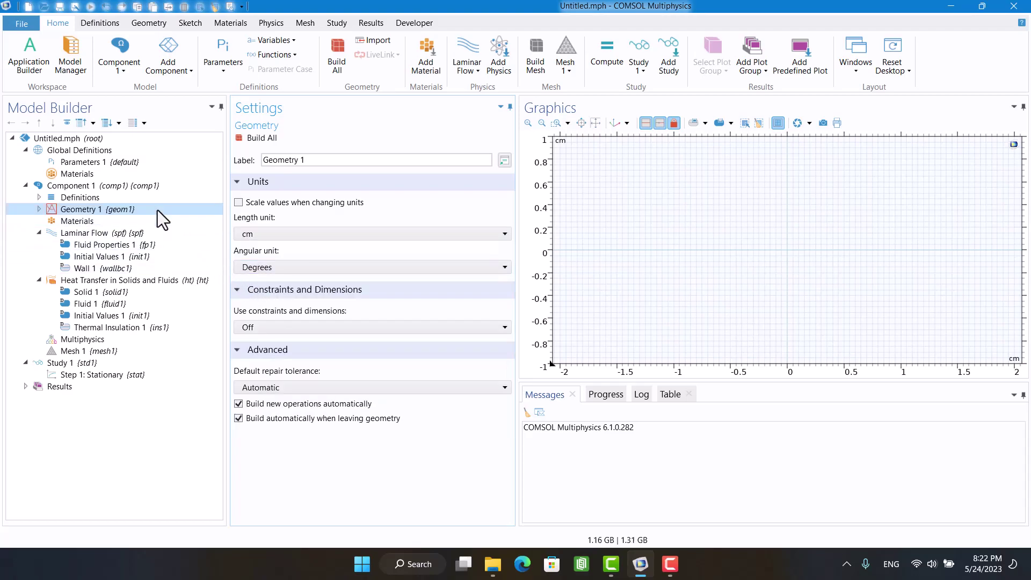
Step: Define a global parameter U with expression 0 [m/s]
click(110, 164)
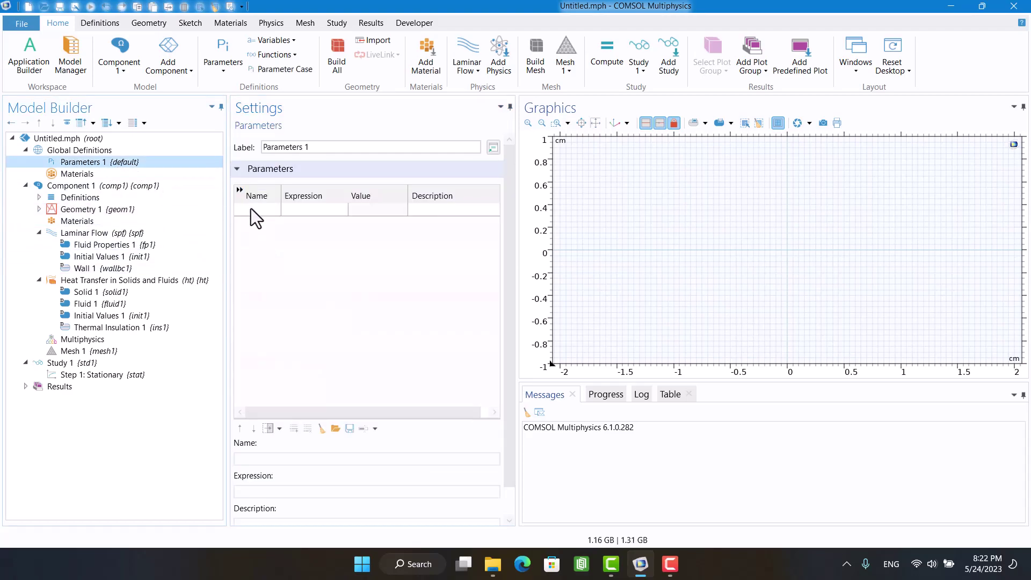
click(250, 211)
key(Tab)
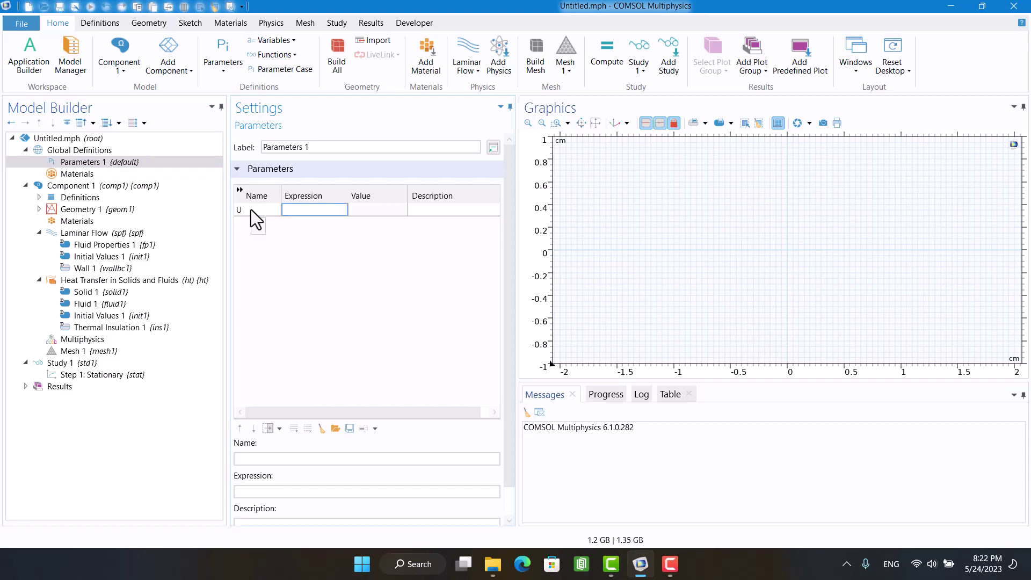
text(0c)
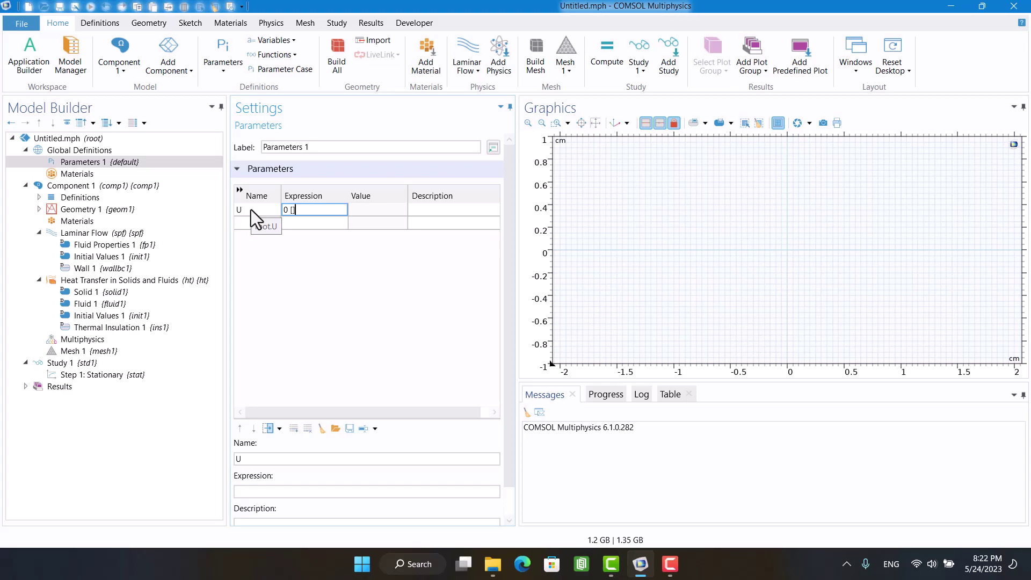
text(/s])
key(Return)
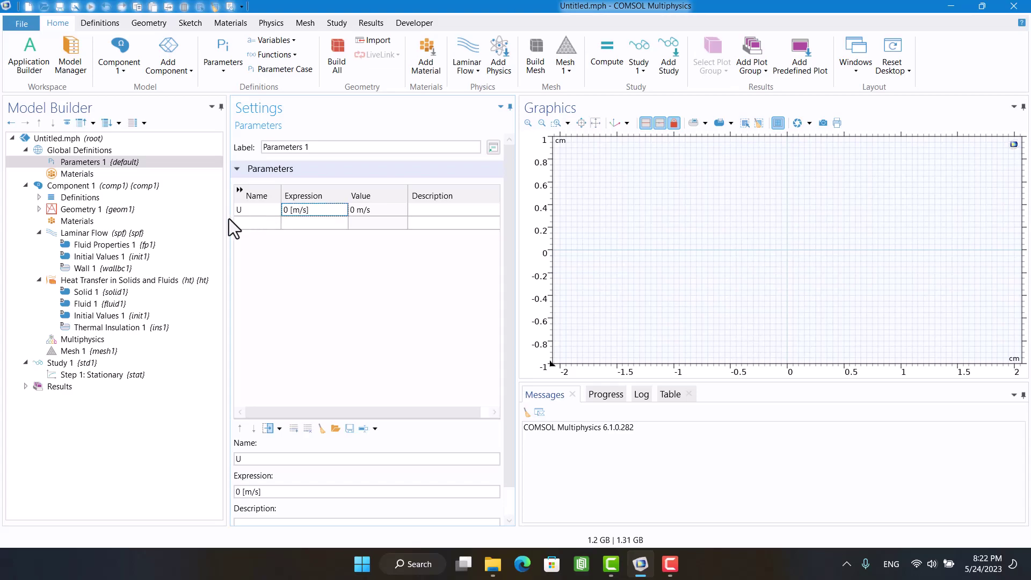
Step: Add Aluminum from the built-in material library alongside Water, liquid, then close the library
click(75, 222)
right_click(71, 220)
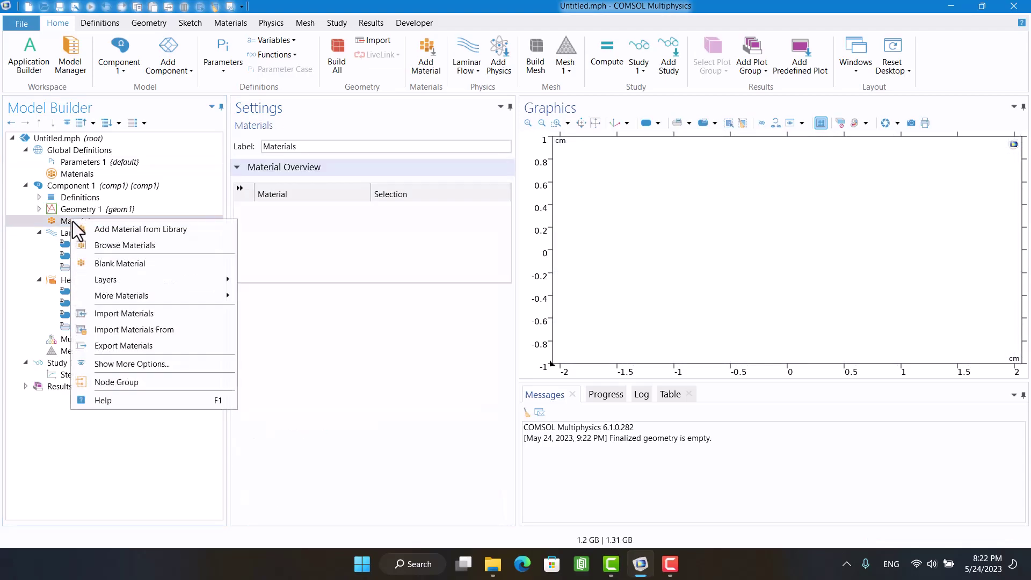
click(84, 228)
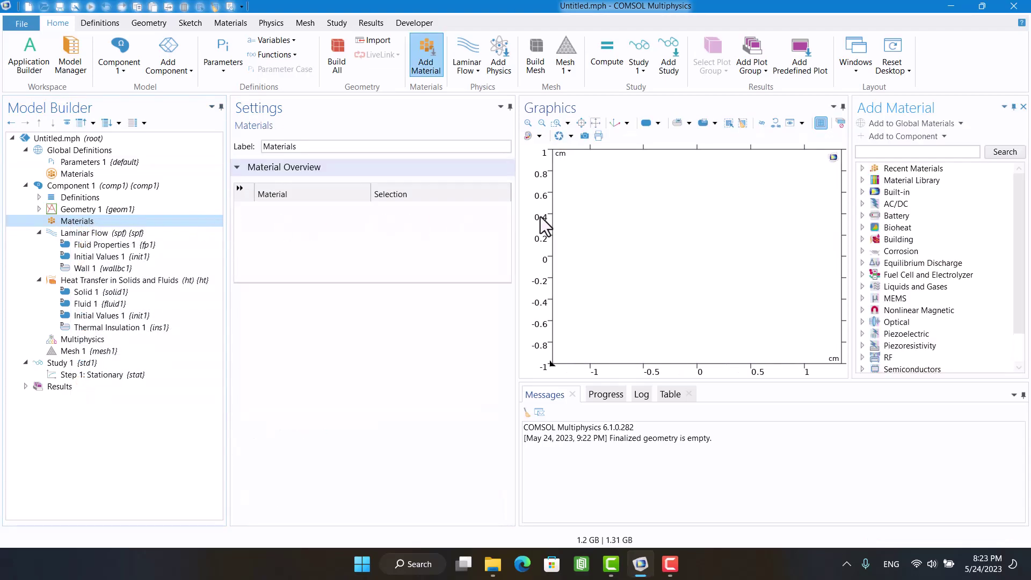
click(862, 169)
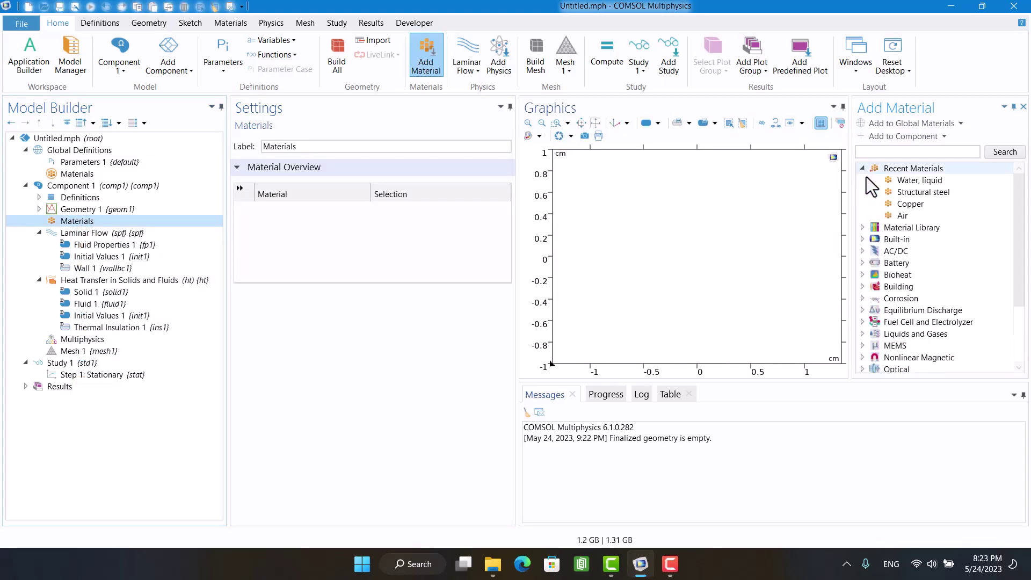
click(904, 181)
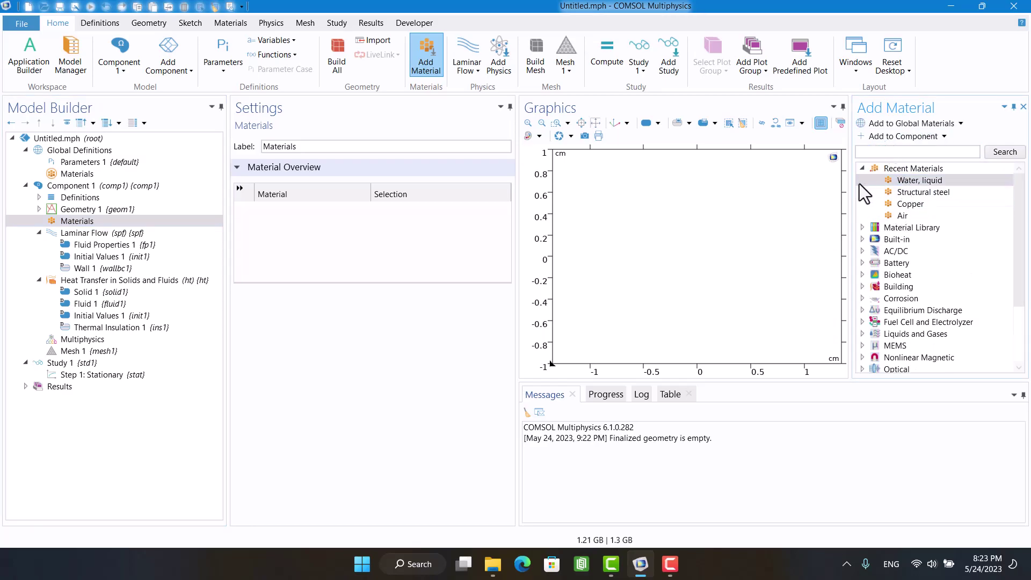
click(862, 239)
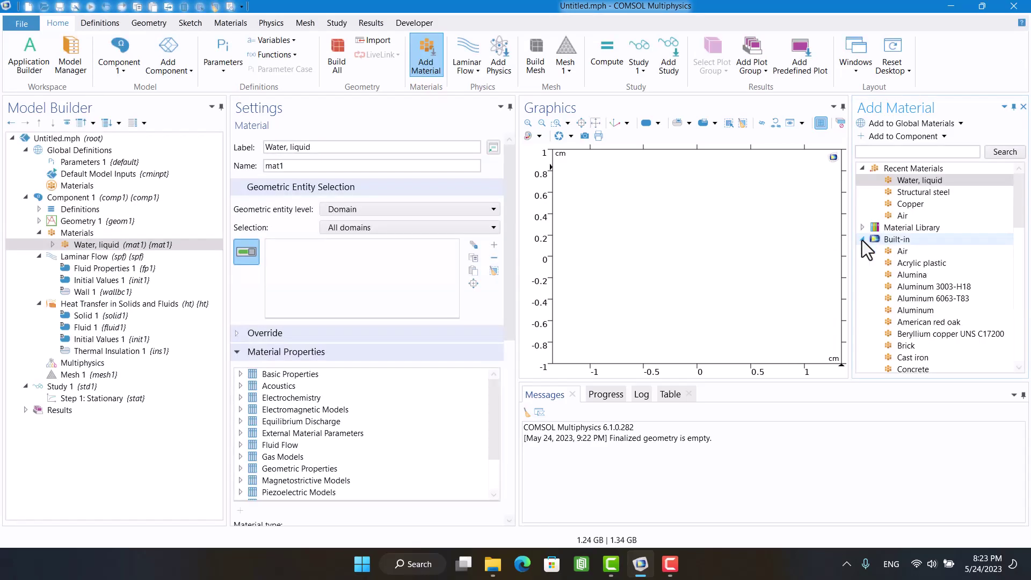
click(897, 311)
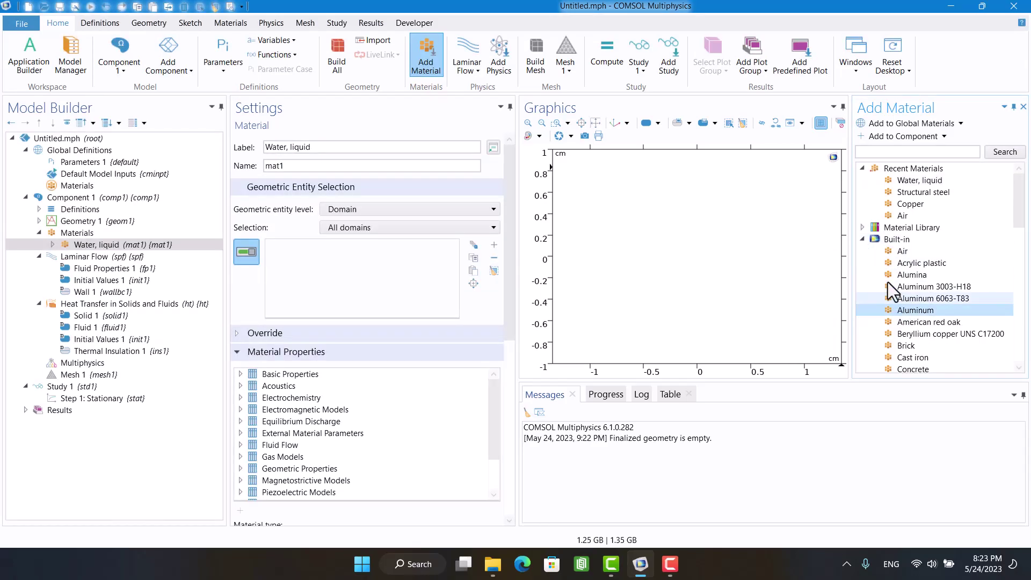
click(892, 141)
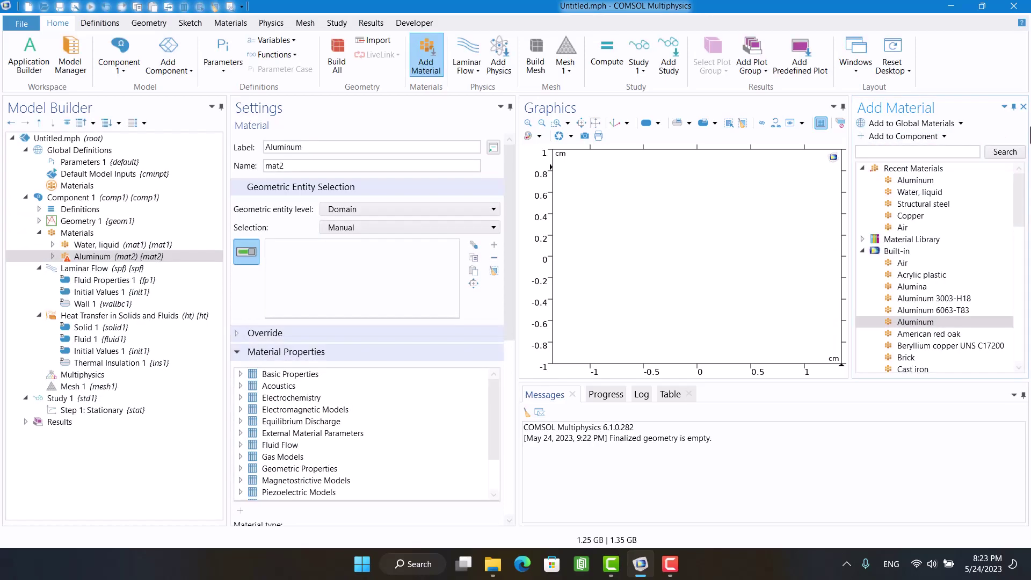
click(1023, 107)
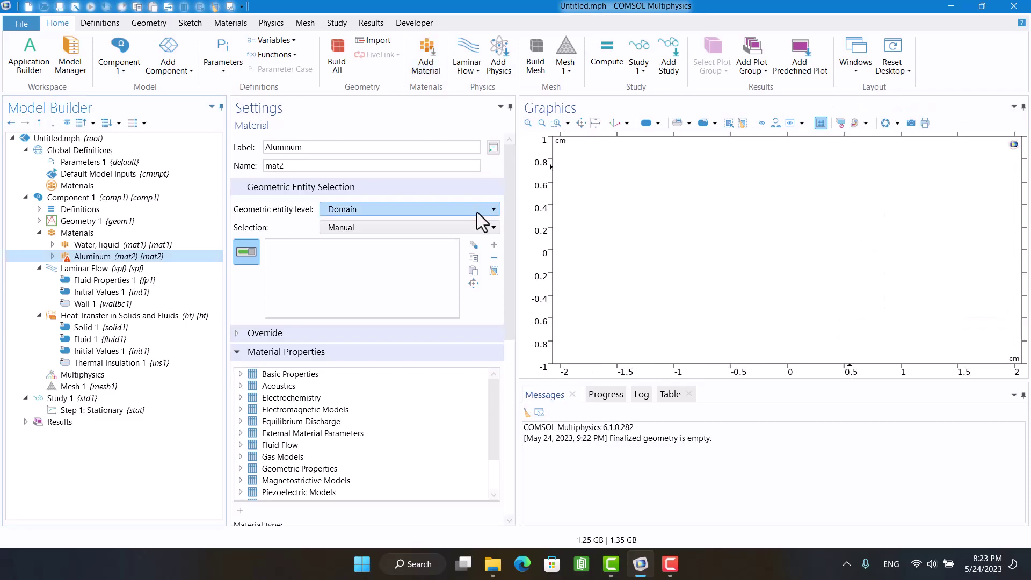
Step: Build a 30 cm by 10 cm rectangle and zoom to fit it in view
click(90, 223)
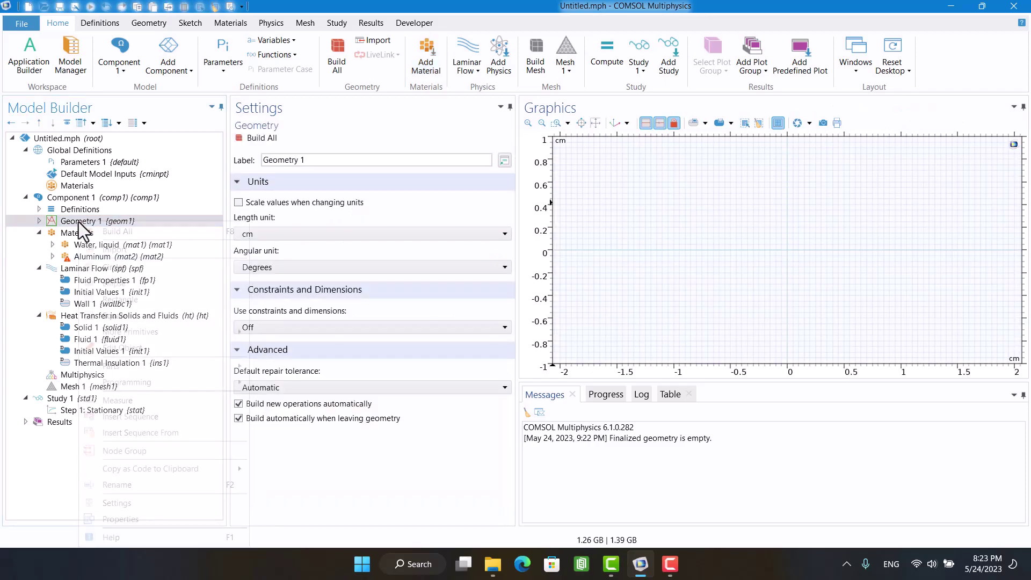
right_click(79, 222)
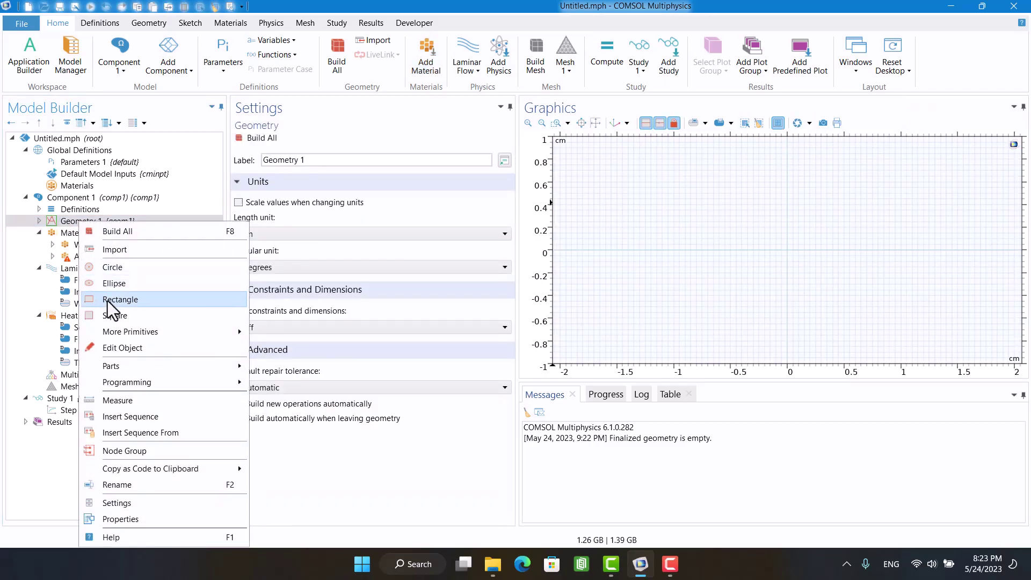
click(112, 299)
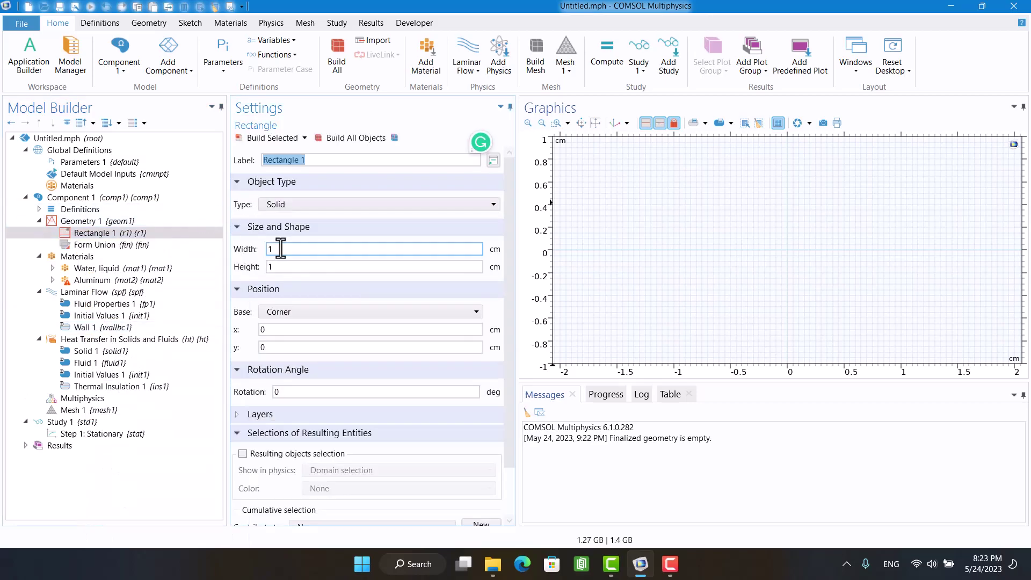
double_click(280, 248)
text(30)
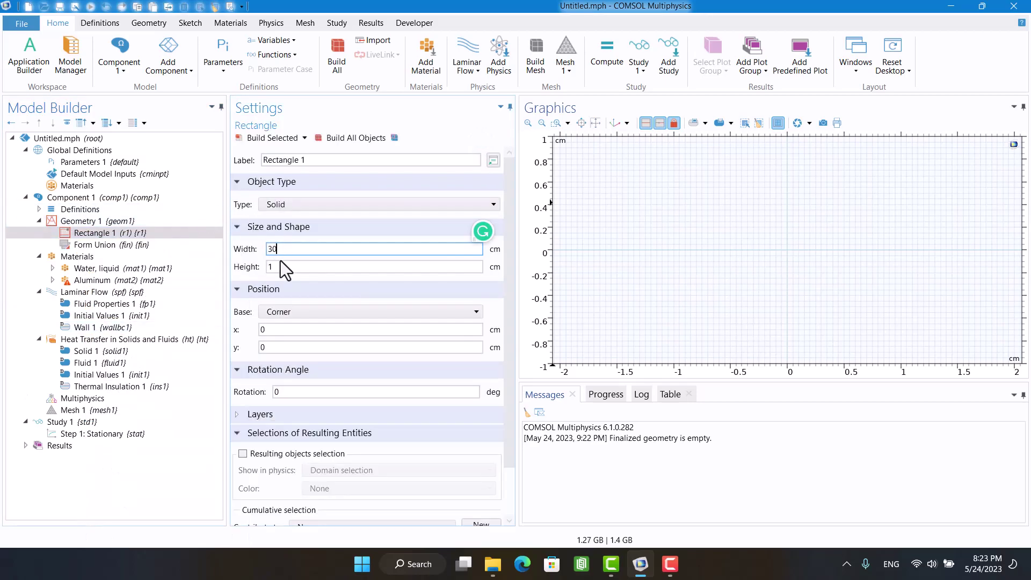
click(278, 267)
text(0)
click(336, 139)
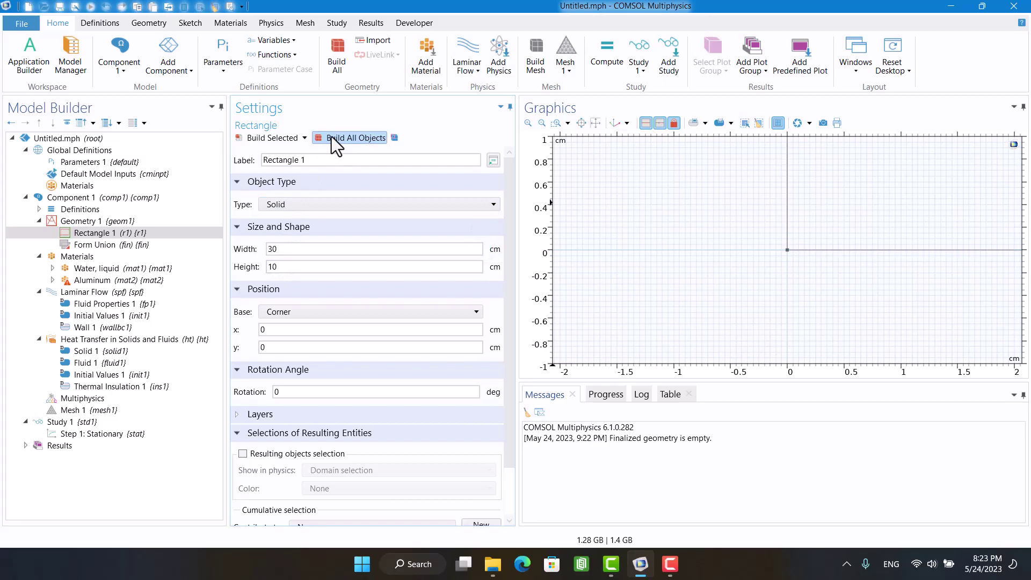
click(110, 220)
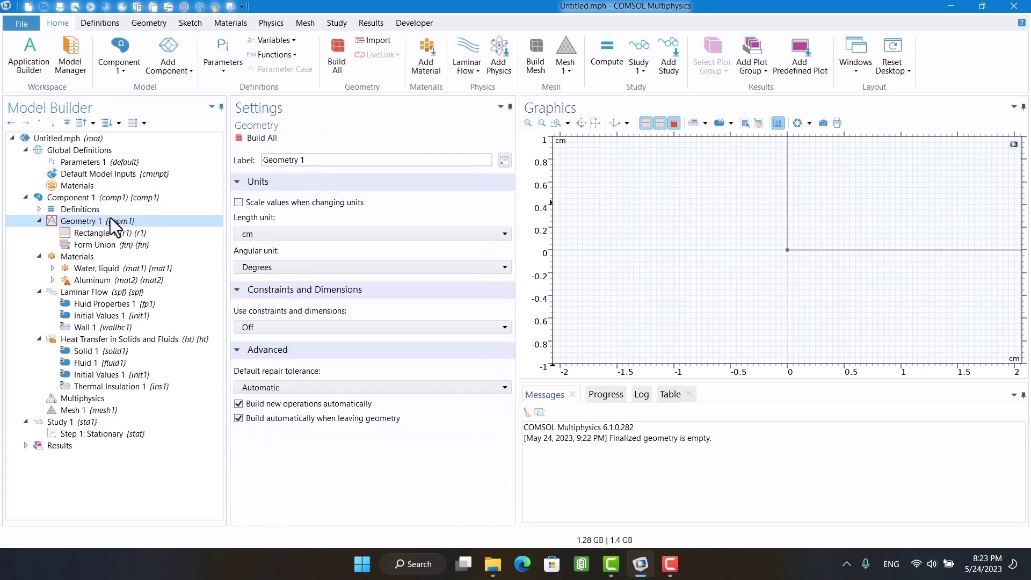
click(595, 124)
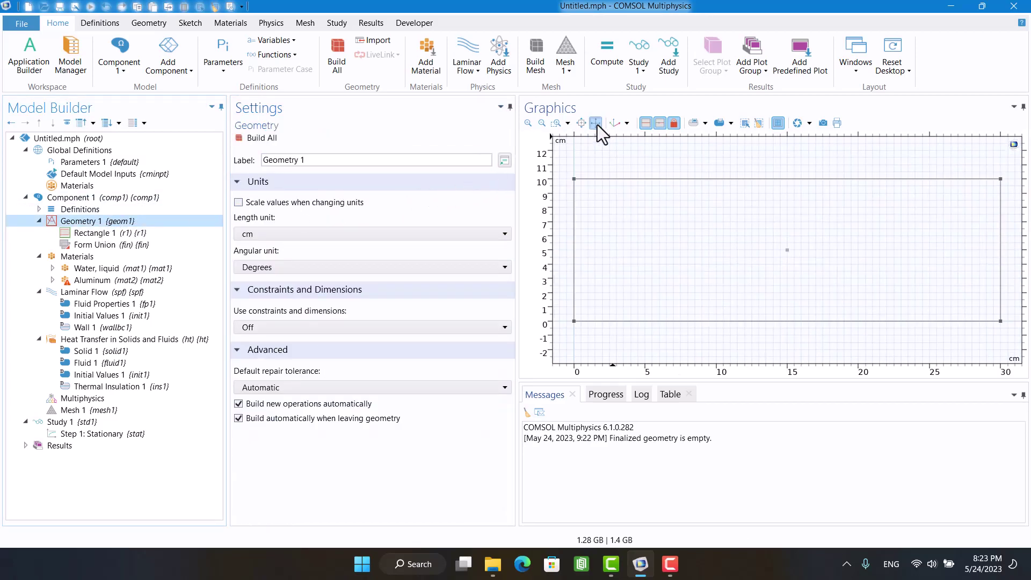
right_click(92, 228)
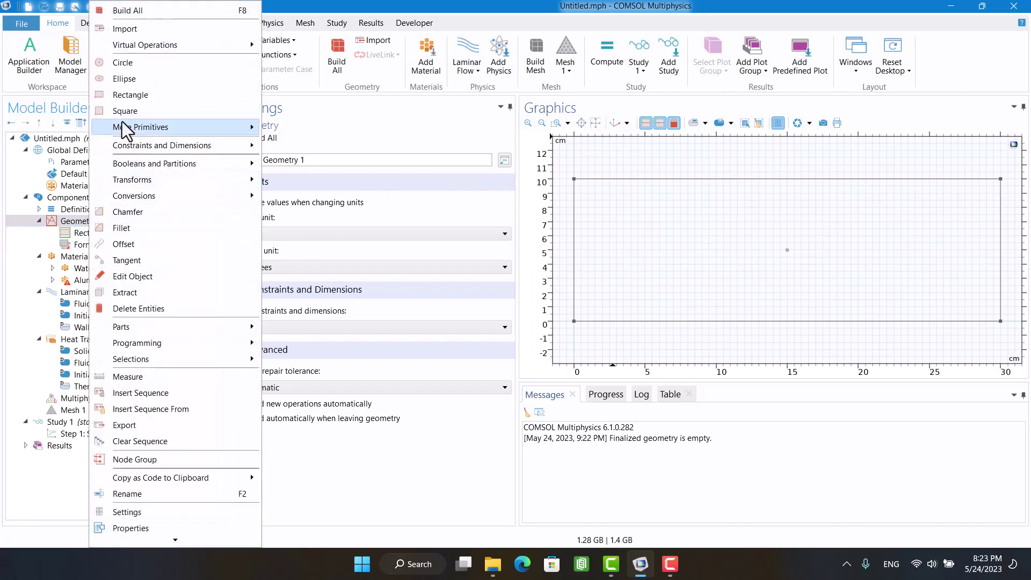
Step: Add a 180° circle sector centred at x = 15 with radius 2 and build it
click(124, 62)
click(309, 249)
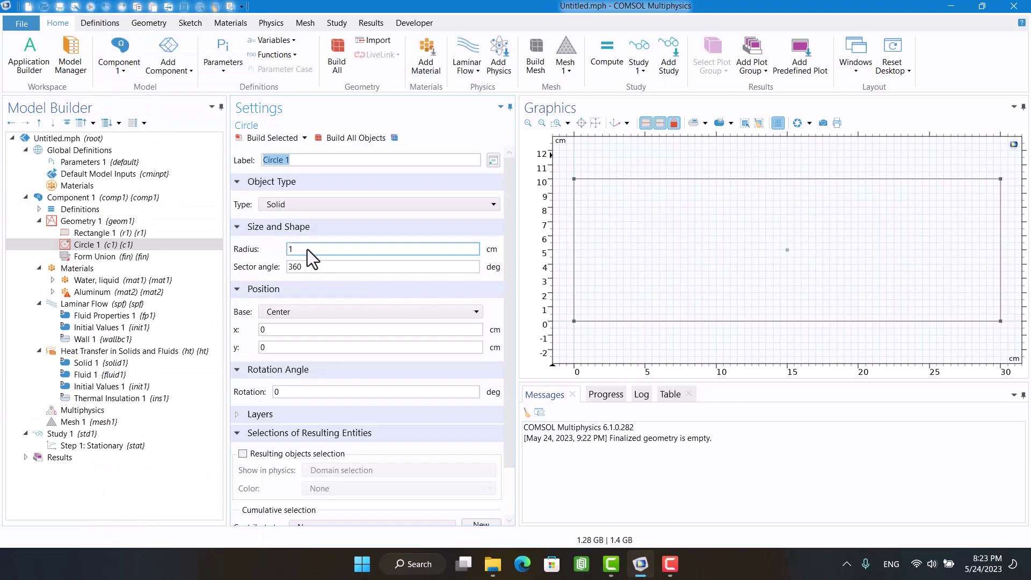
text(2)
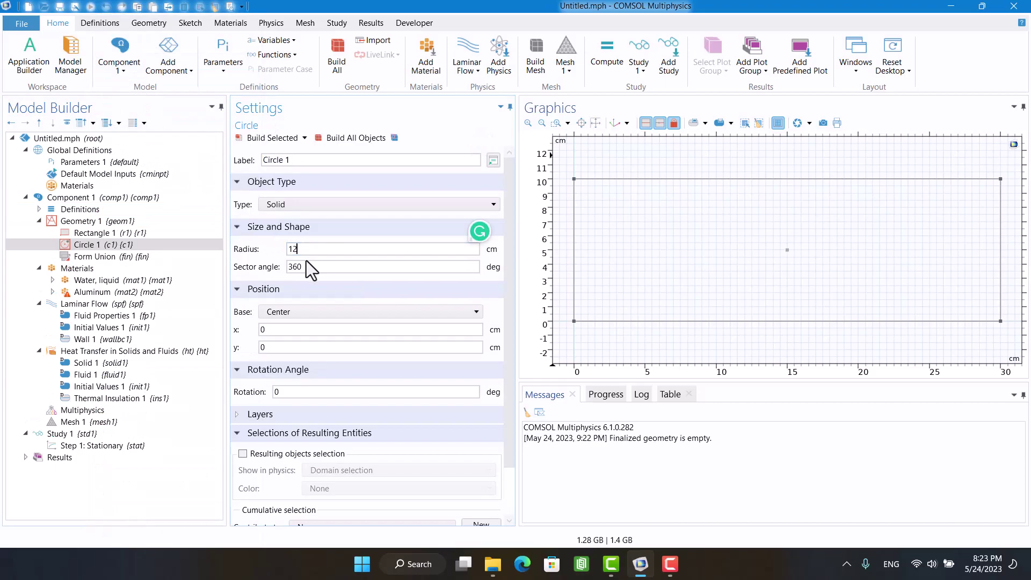
double_click(299, 267)
text(180)
click(275, 330)
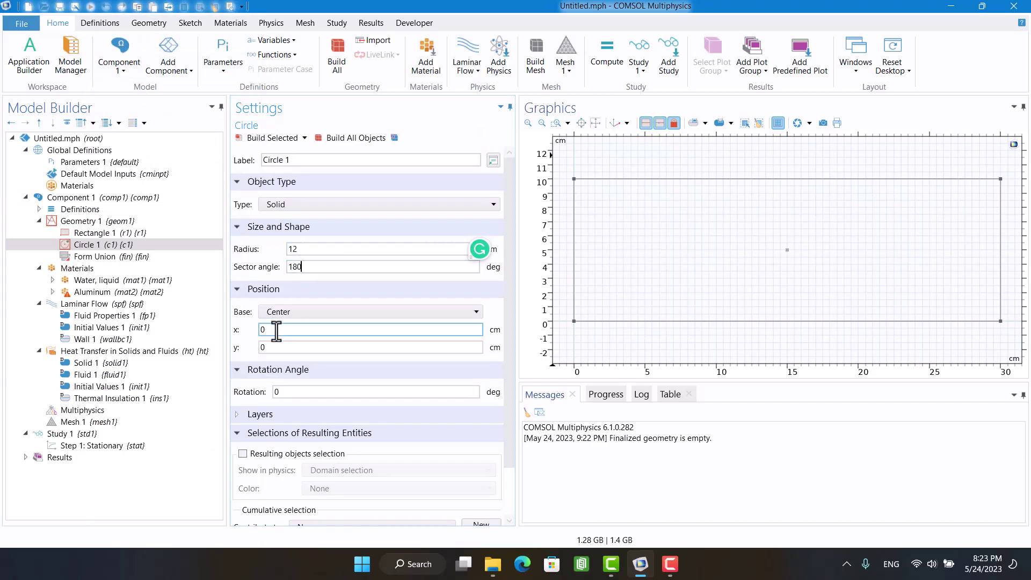
key(BackSpace)
text(15)
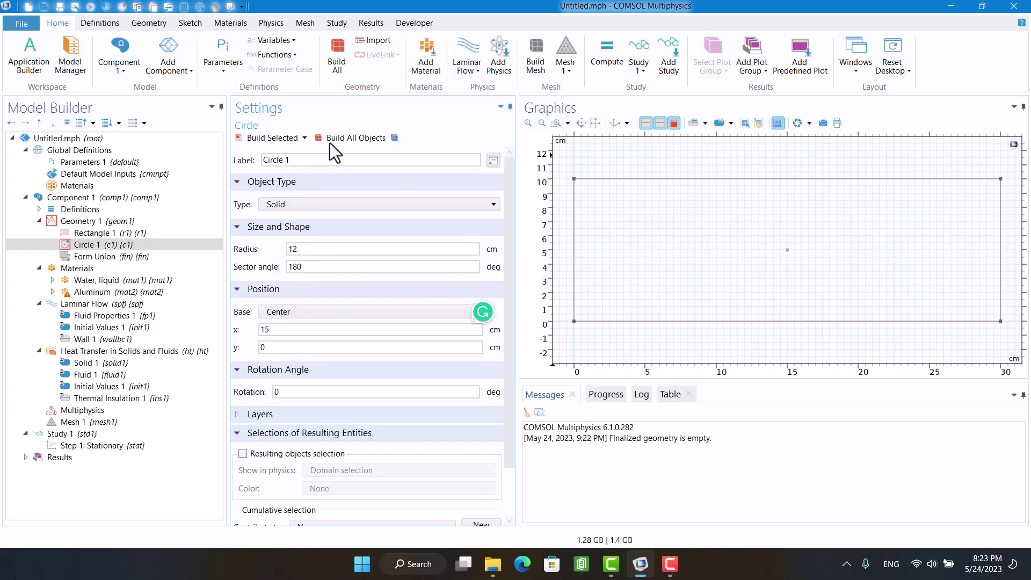
click(336, 139)
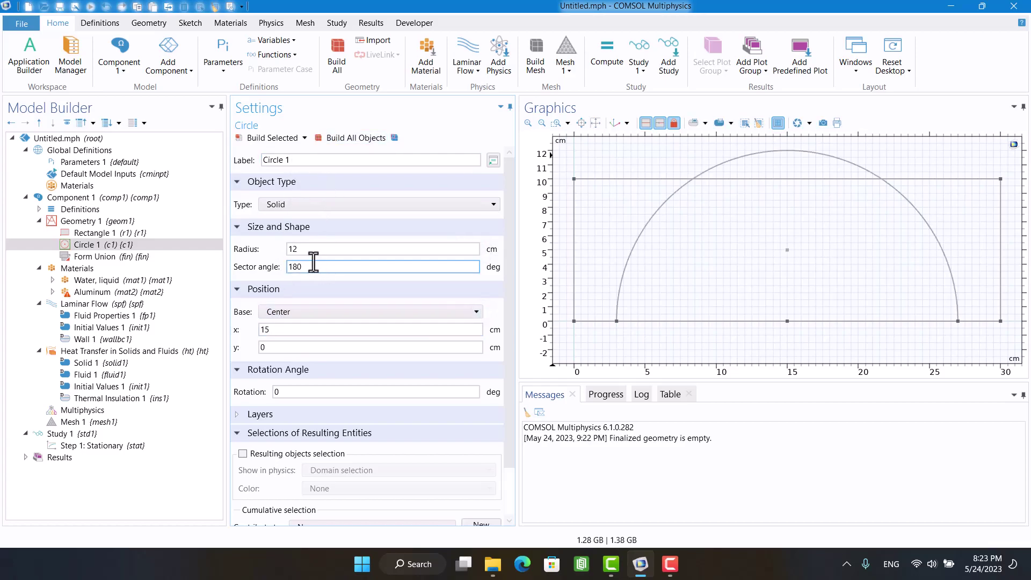
click(304, 249)
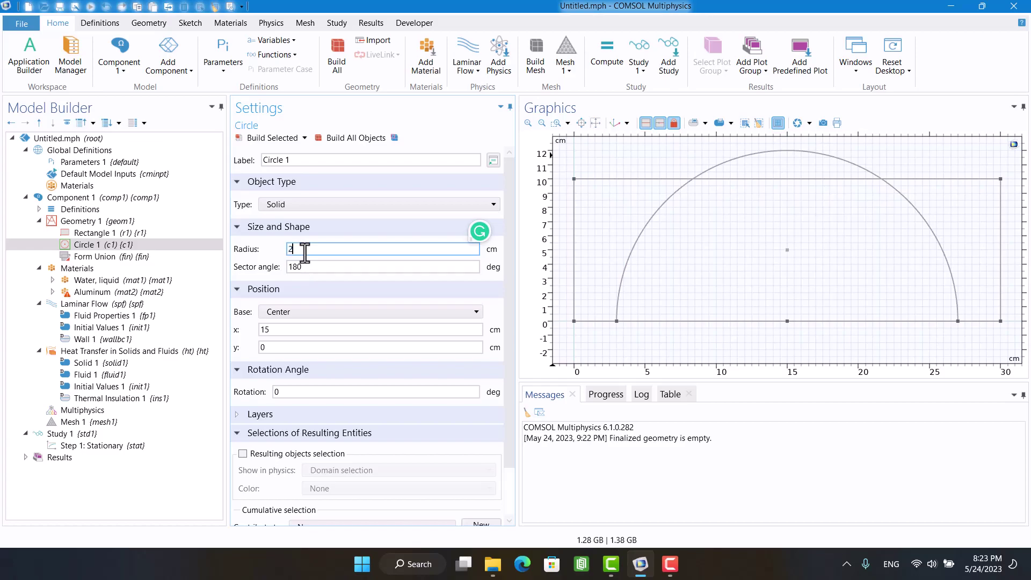
Step: Rebuild with the 2 cm radius and review Aluminum's and Water, liquid's domain assignments
click(324, 138)
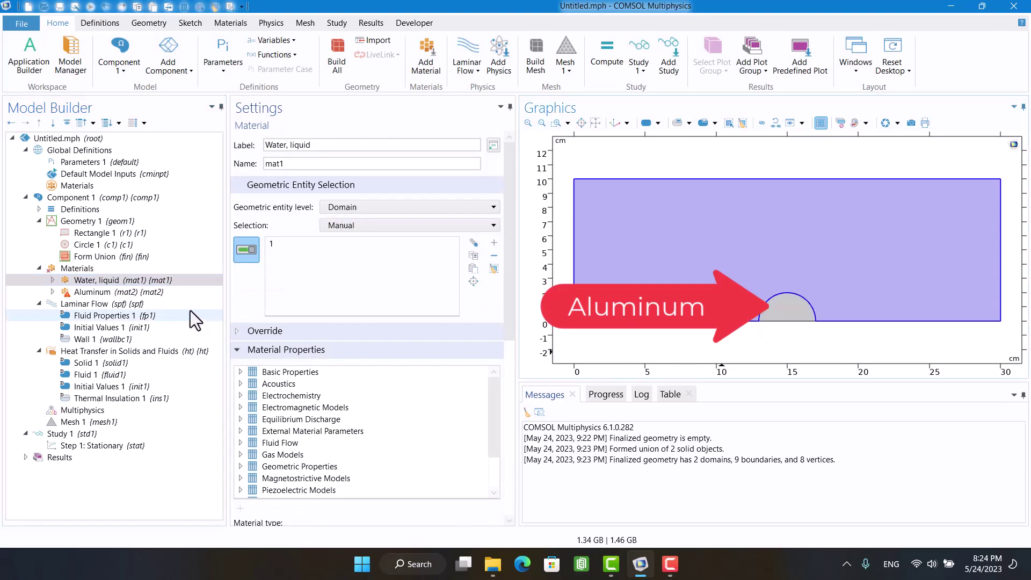
click(86, 293)
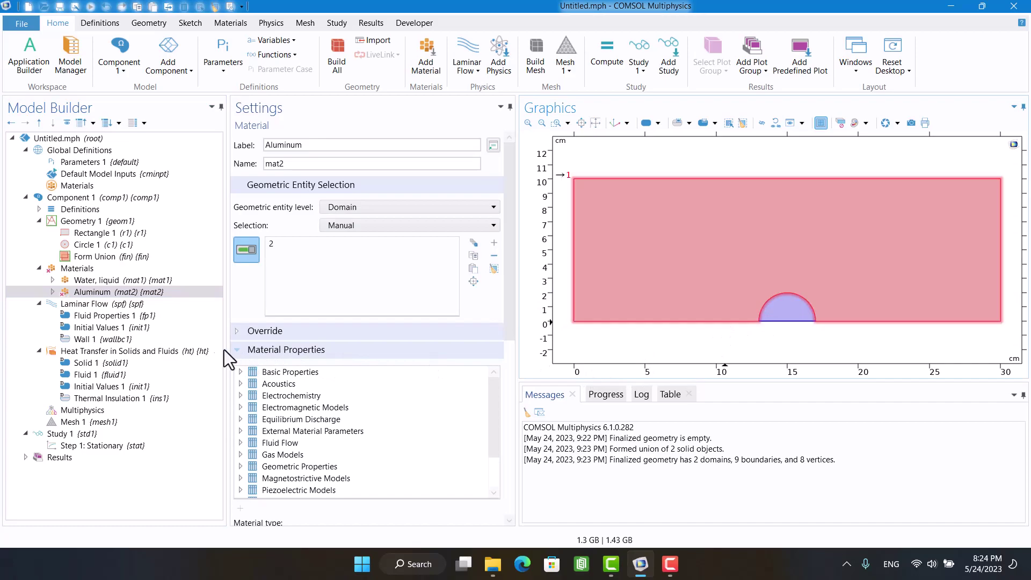
click(68, 269)
click(75, 292)
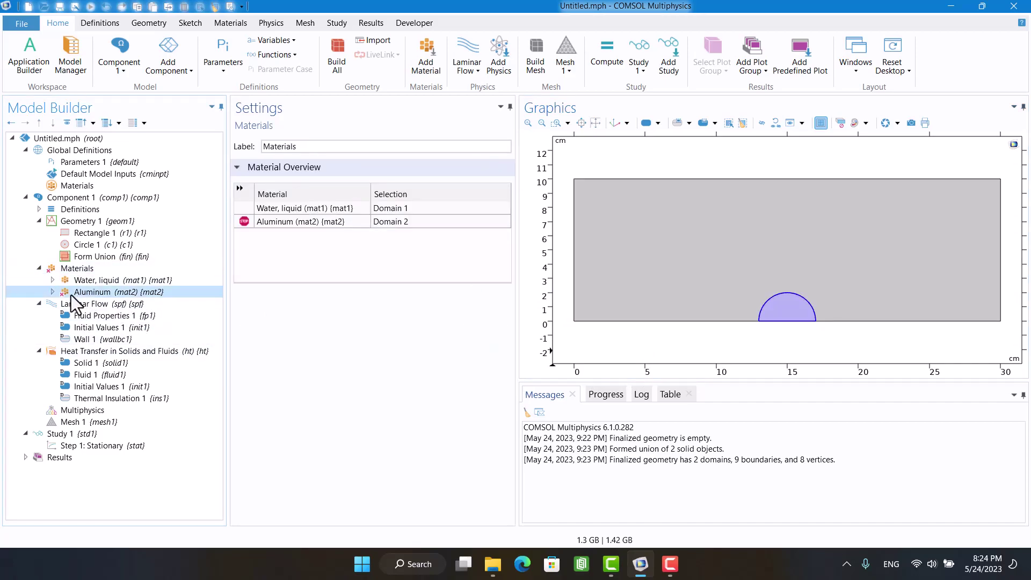
click(75, 281)
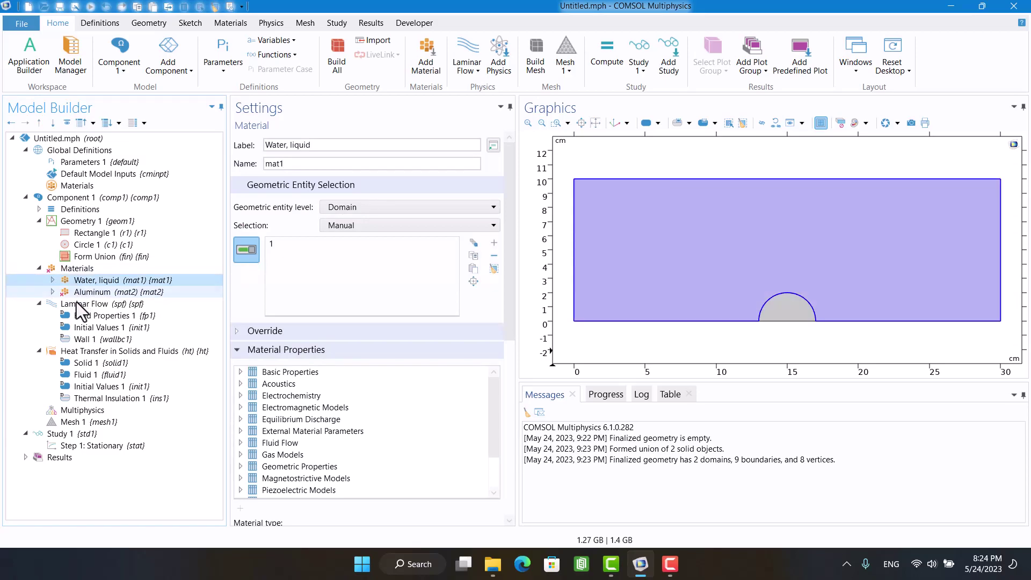
Step: Remove the aluminum semicircle (domain 2) from Laminar Flow and review the heat transfer domains
click(77, 305)
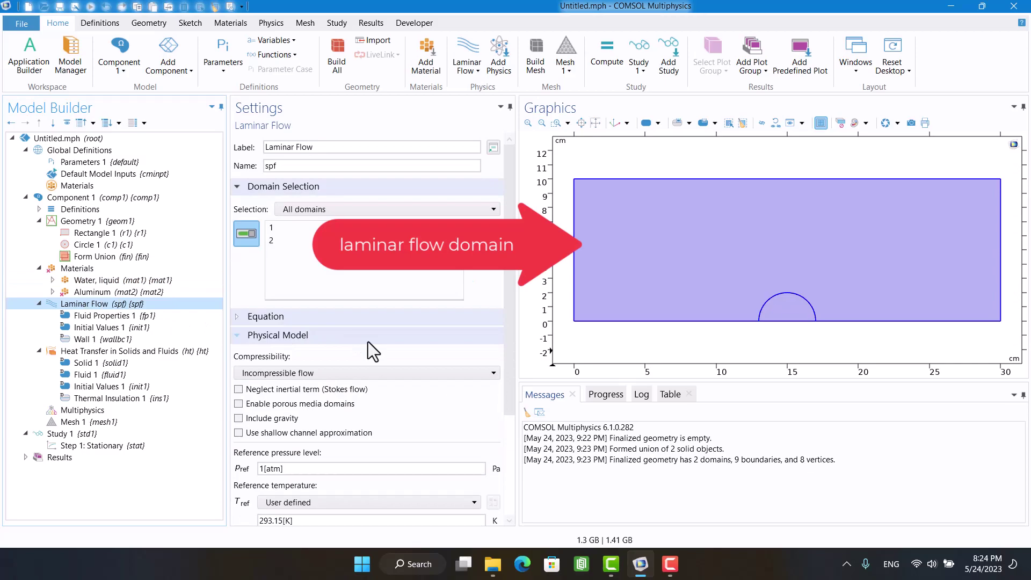
click(792, 312)
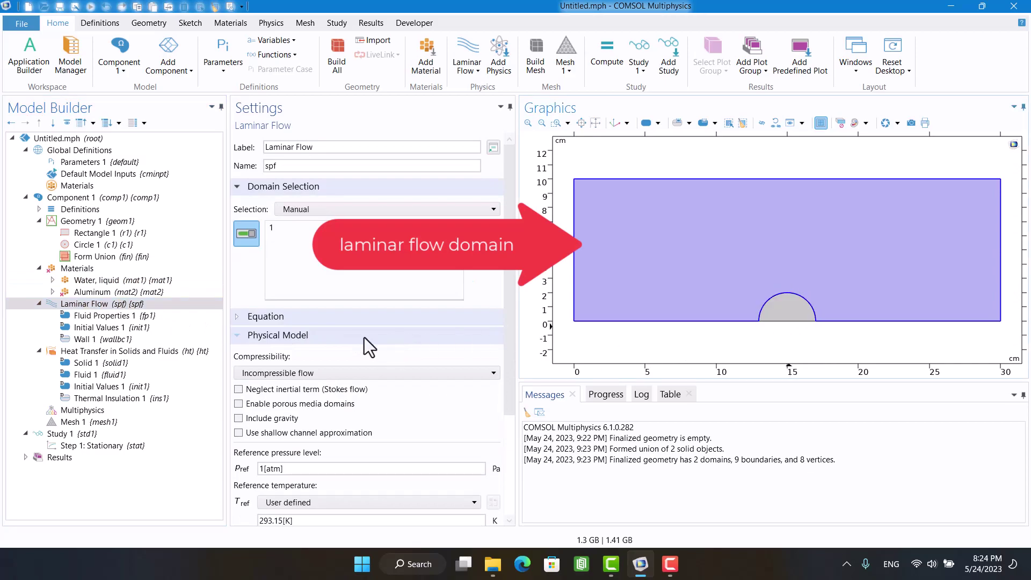
click(189, 353)
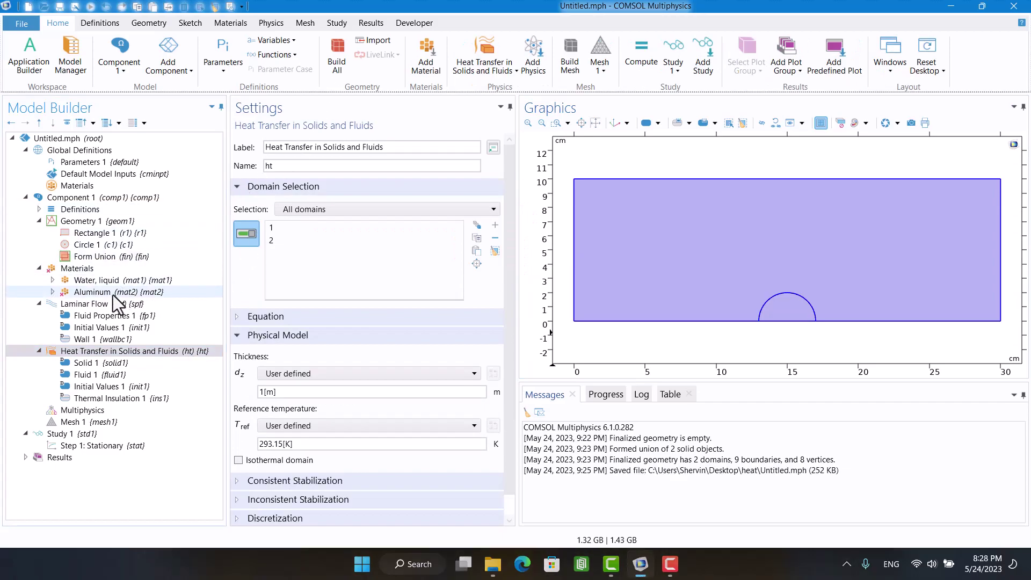
click(112, 293)
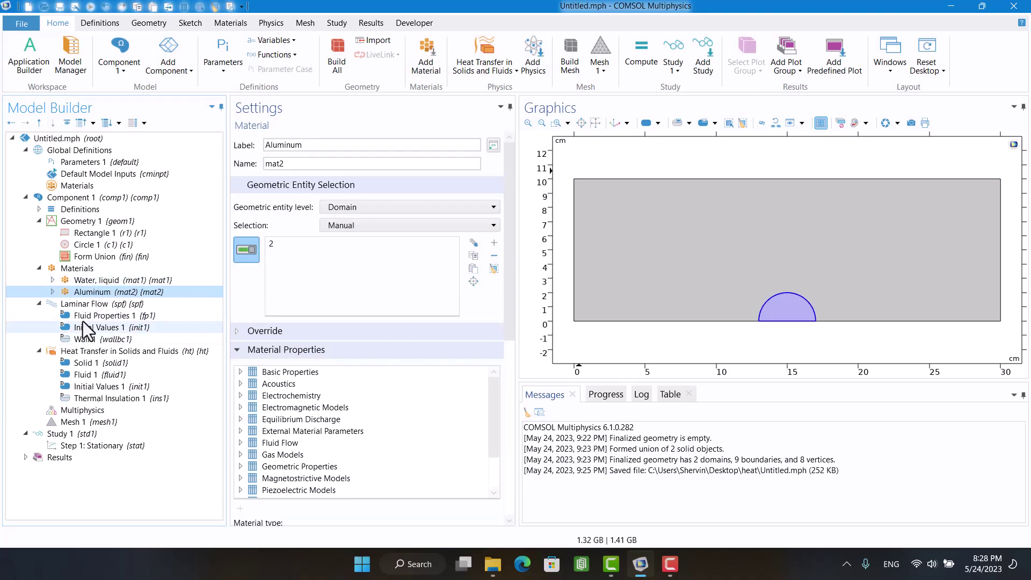
click(81, 304)
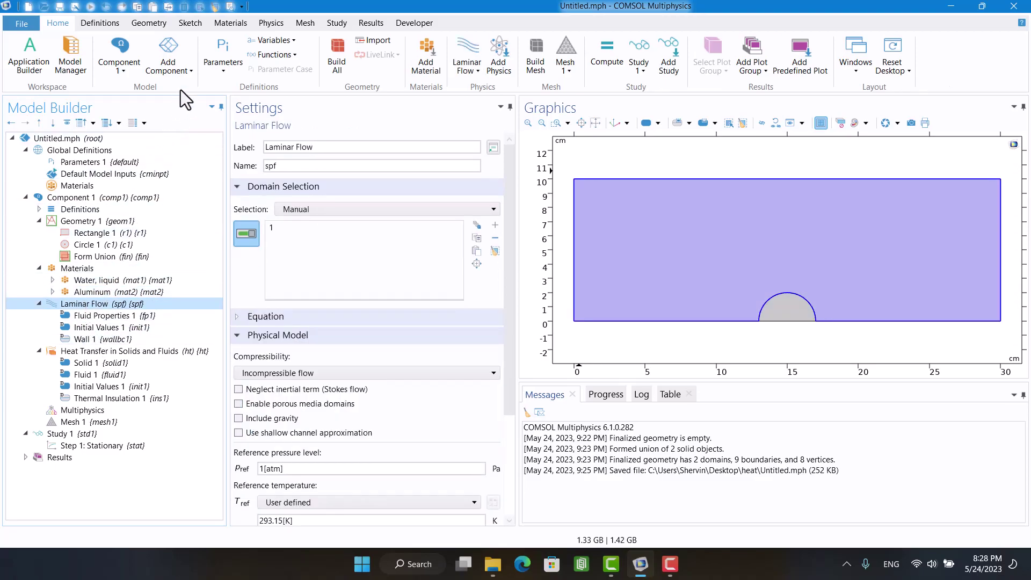
Step: Add an Open Boundary condition on the channel's top edge
click(266, 24)
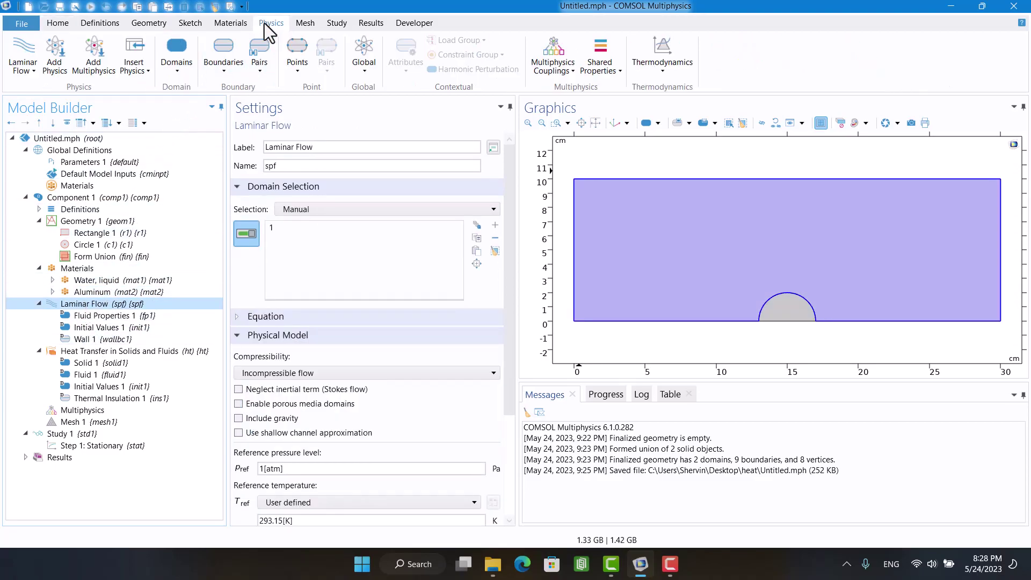
click(222, 45)
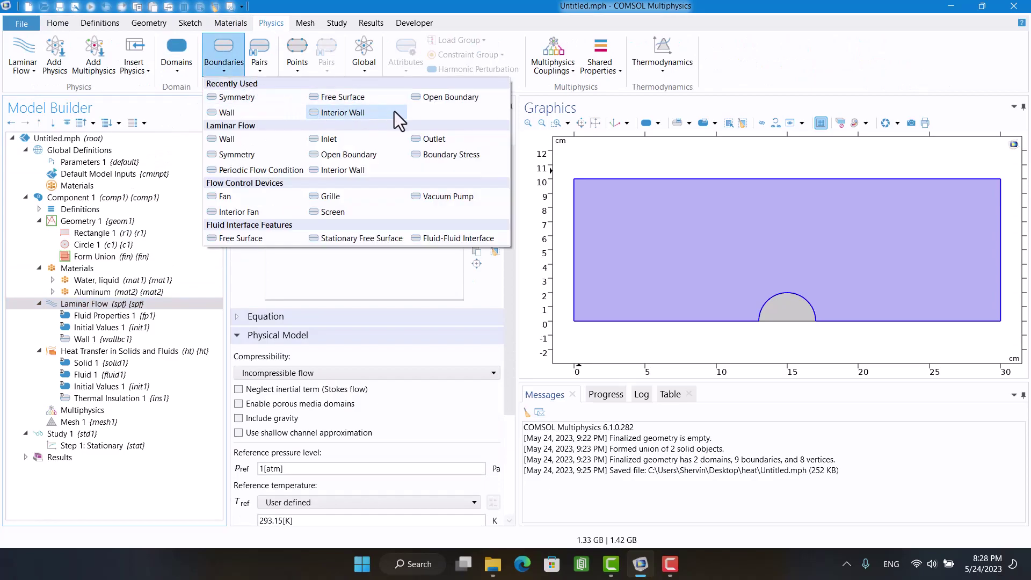
click(448, 98)
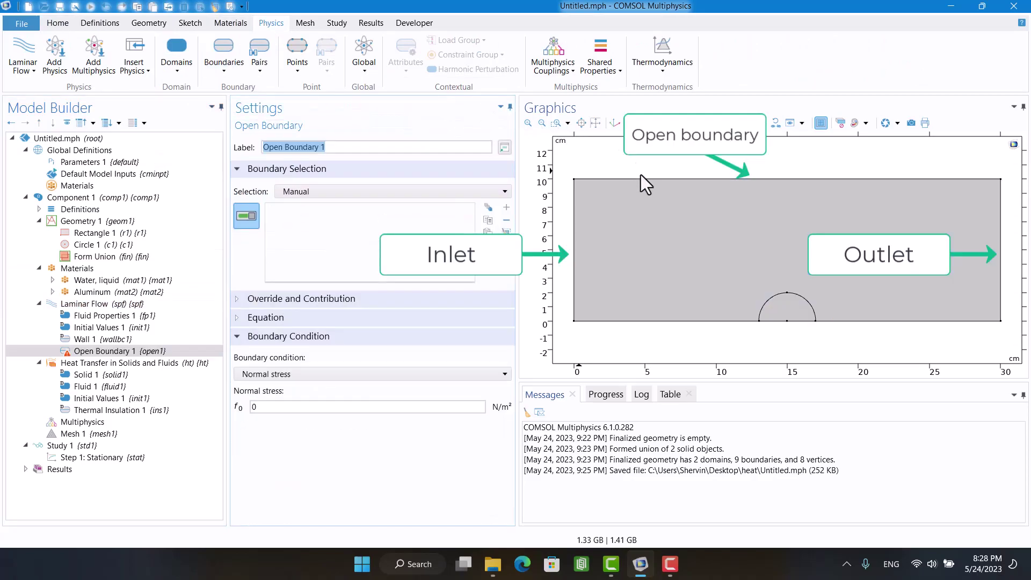
click(640, 178)
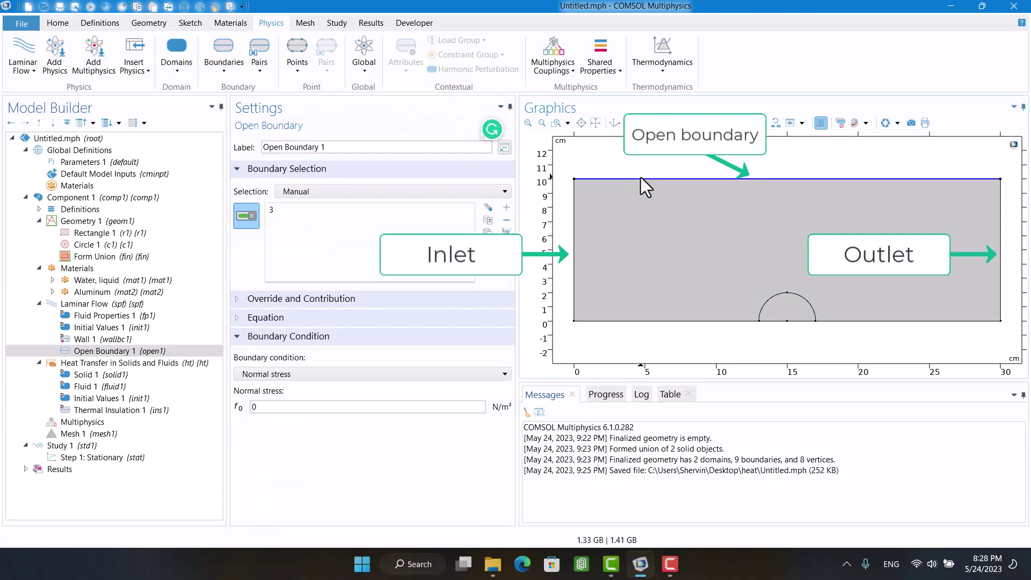
Step: Make the channel's right edge an Outlet and quit the writing assistant app
click(239, 72)
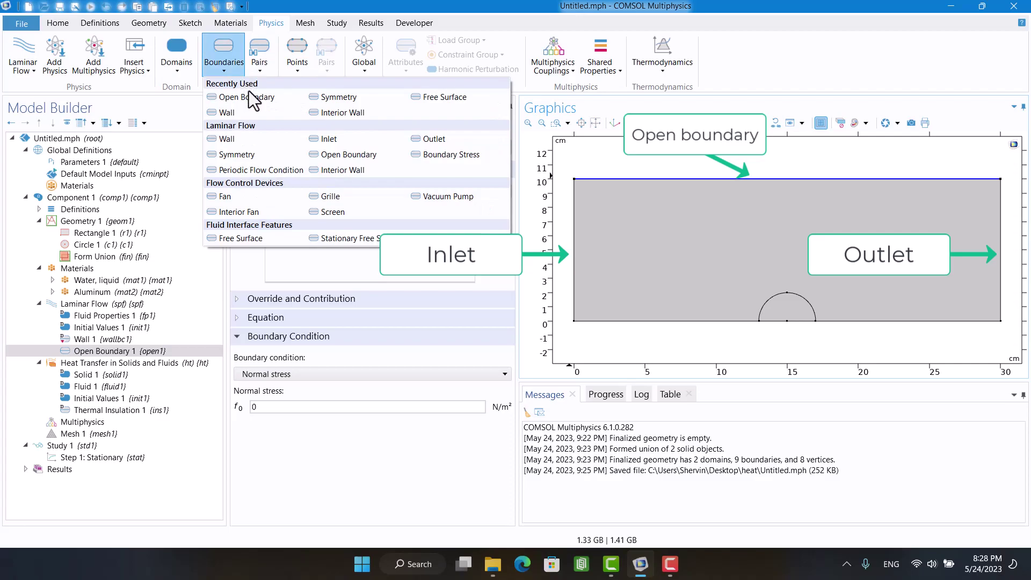
click(434, 139)
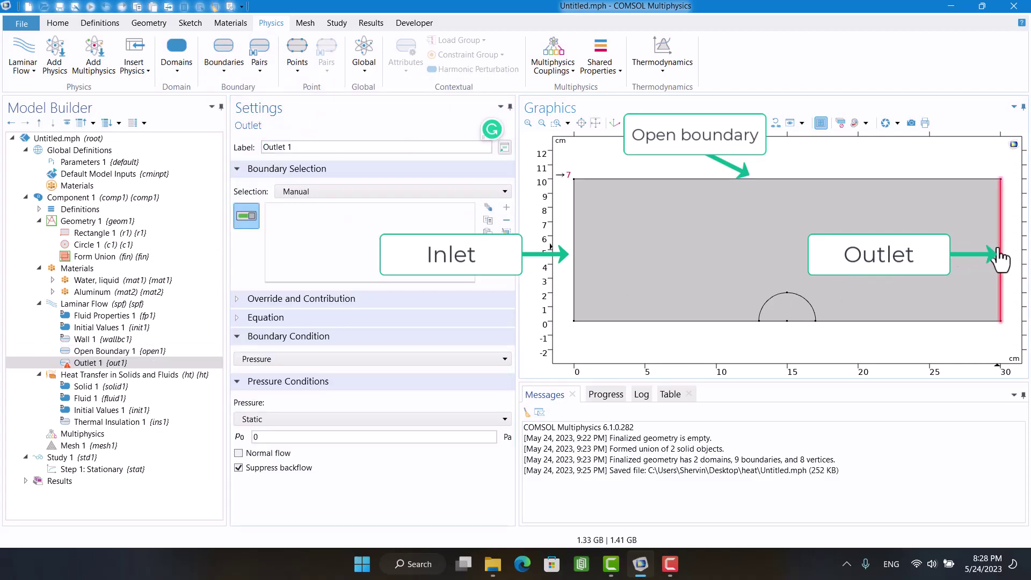
click(1000, 255)
click(847, 564)
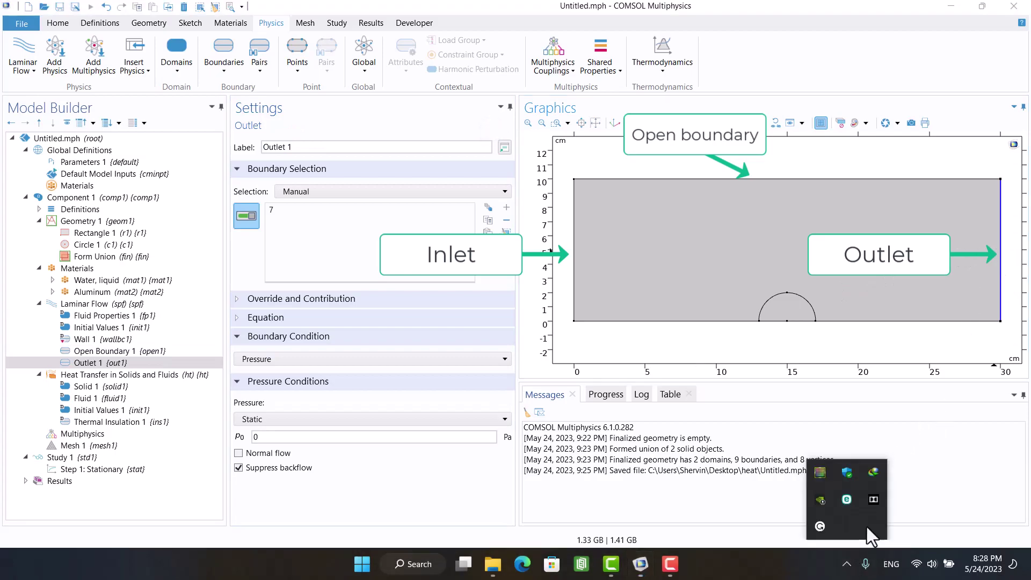
right_click(820, 526)
click(778, 511)
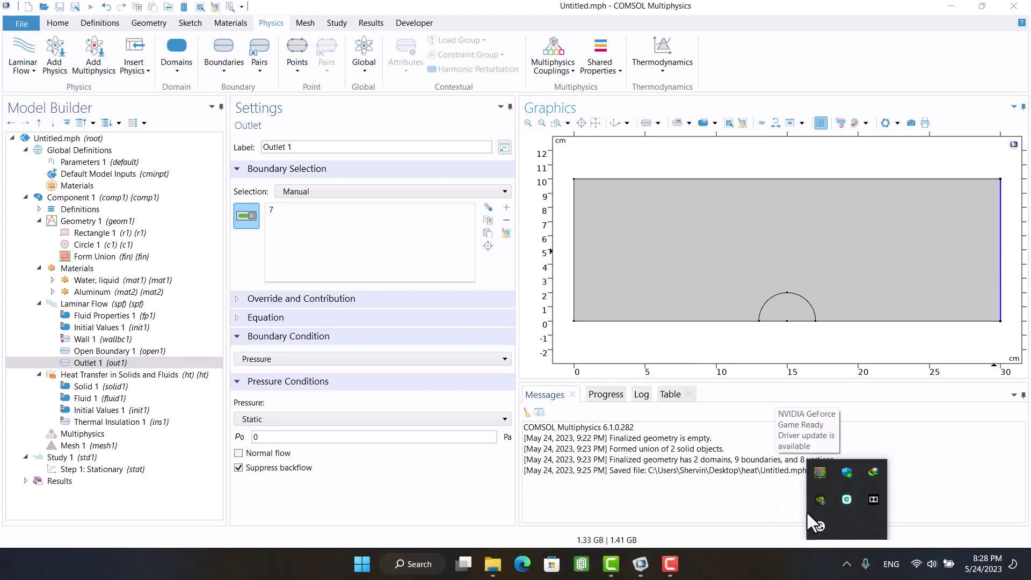
Step: Add an Inlet on the channel's left edge with normal velocity U
click(228, 70)
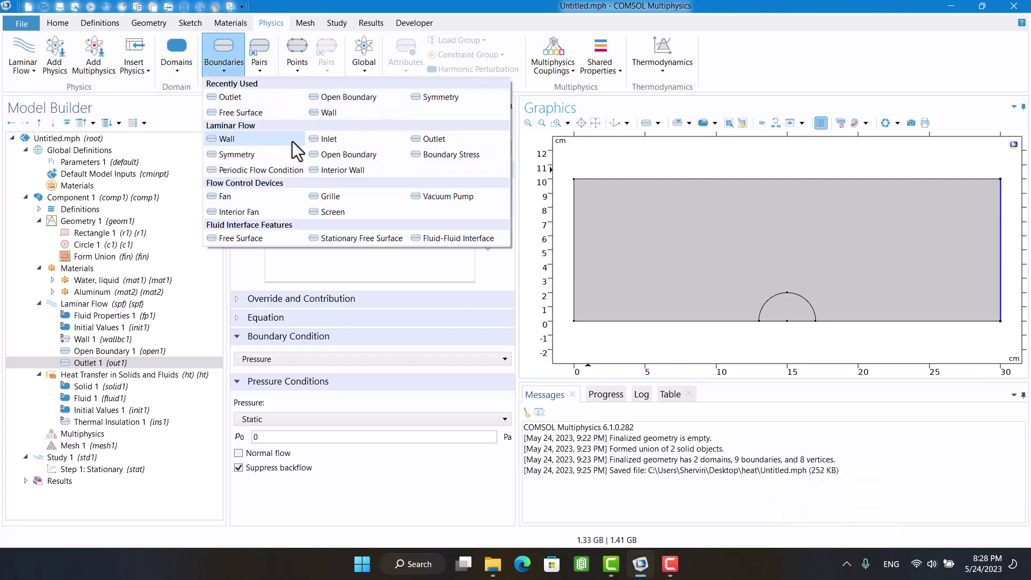
click(321, 144)
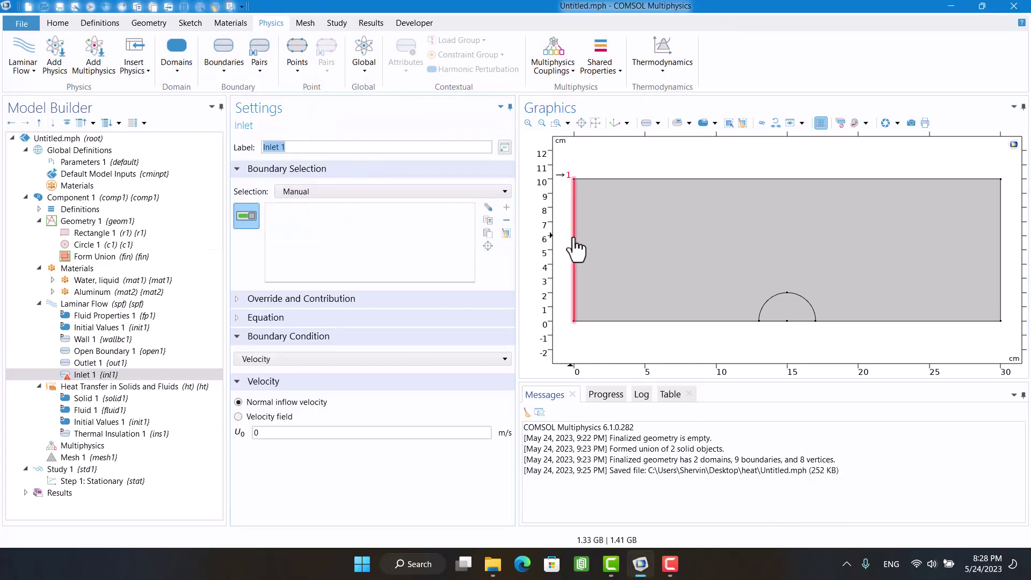
click(573, 245)
click(311, 433)
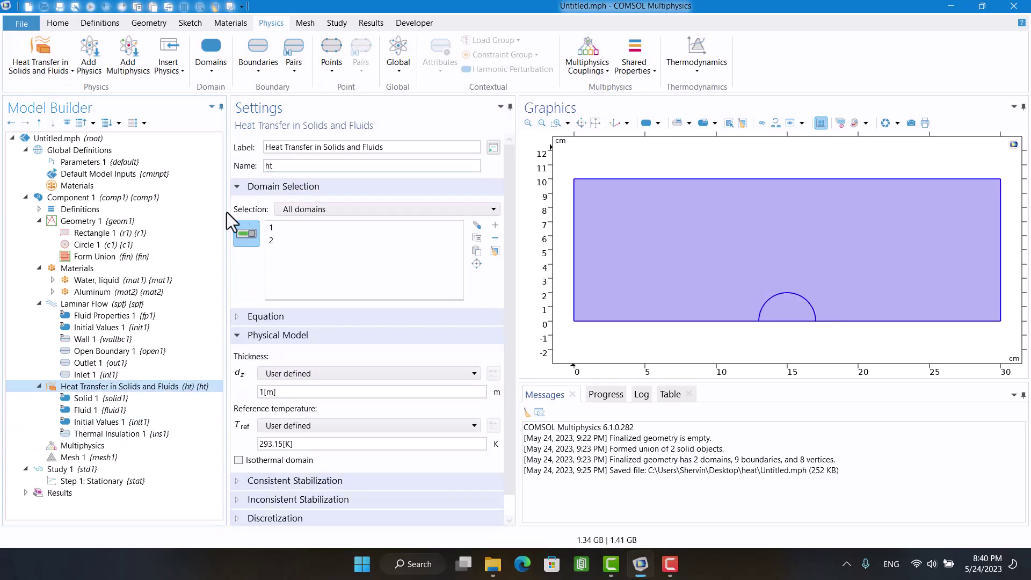
Step: Apply a 1000 W/m² heat flux to the semicircle's base boundaries 4 and 5
right_click(95, 390)
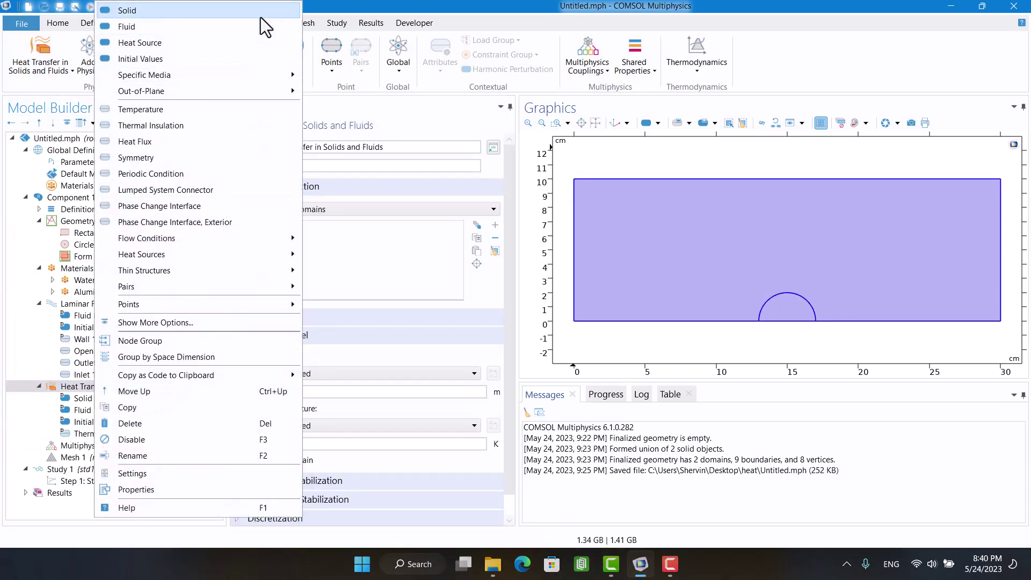
click(181, 143)
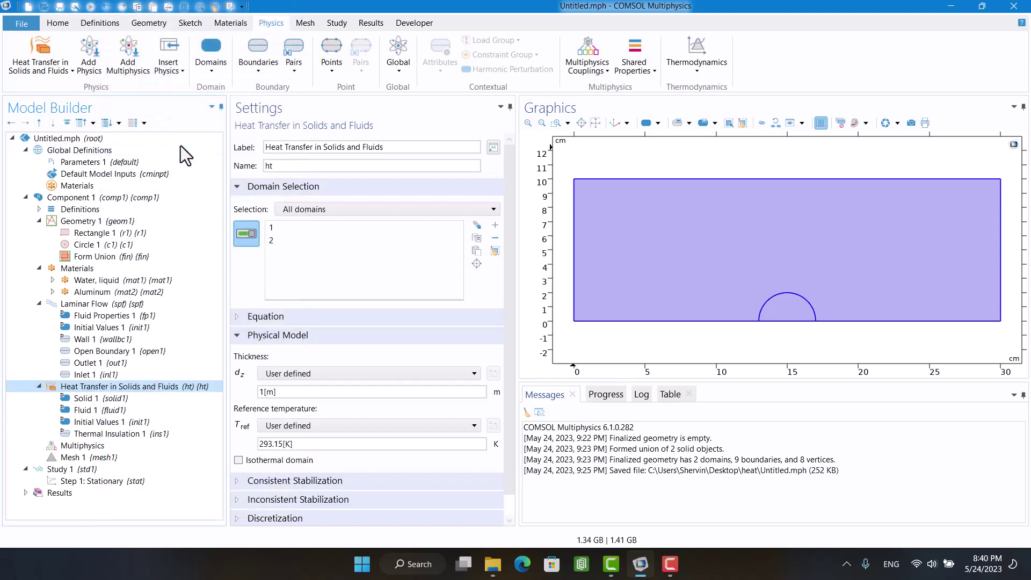
click(778, 337)
click(794, 333)
click(300, 453)
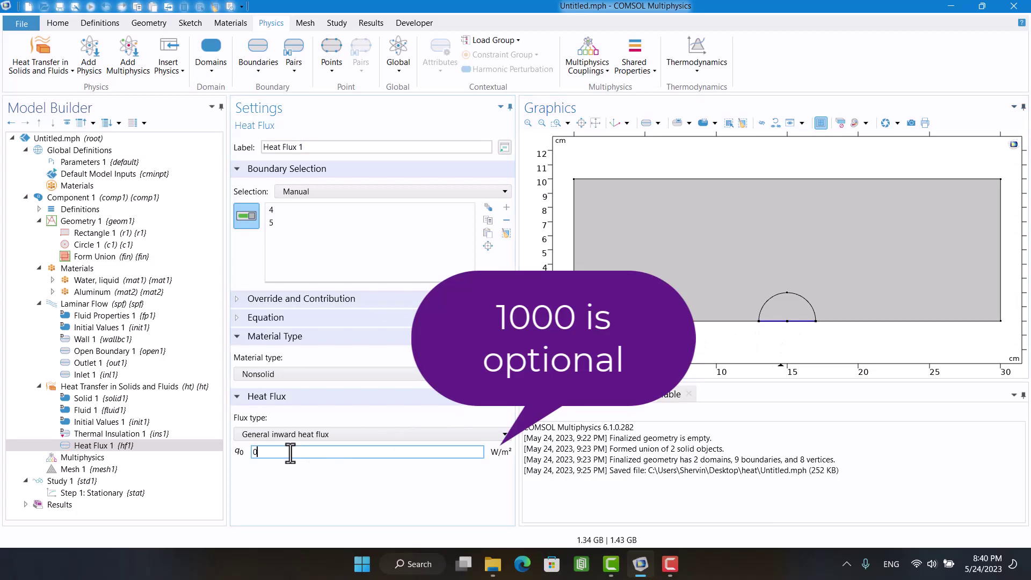
key(BackSpace)
text(1000)
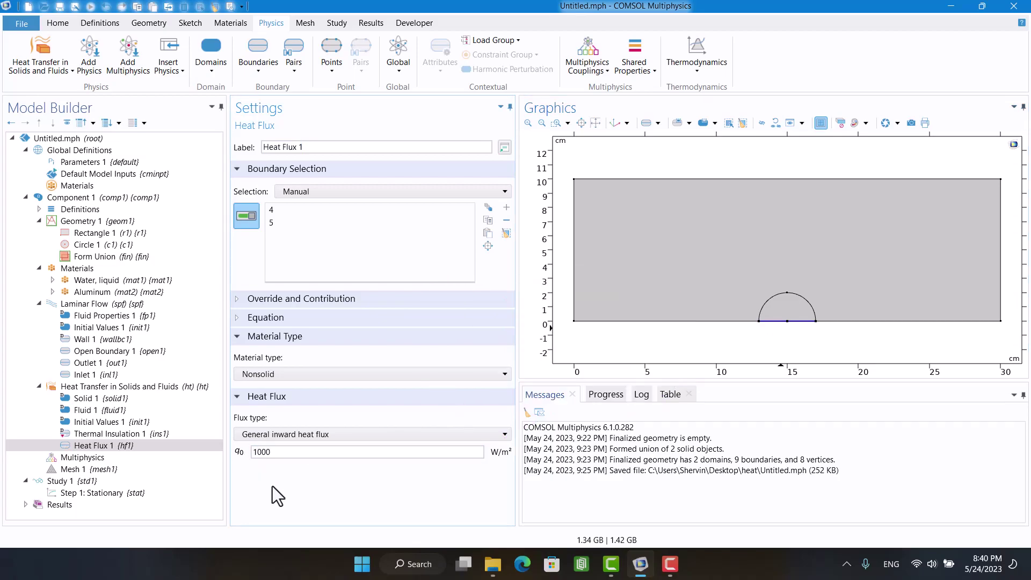
Step: Add a Nonisothermal Flow coupling and review the heat transfer settings
right_click(73, 457)
click(88, 465)
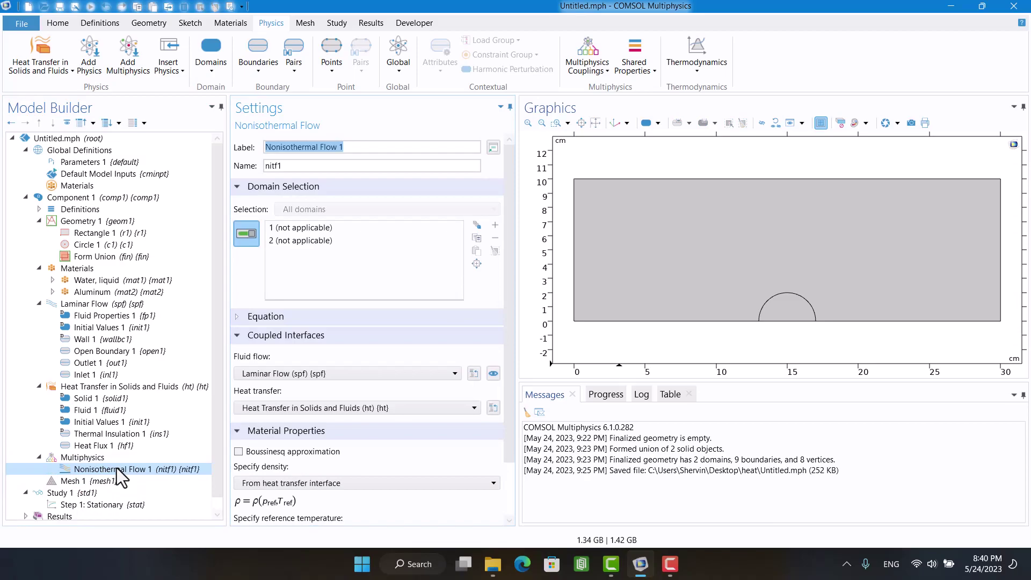
scroll(426, 478, down, 3)
click(108, 386)
Step: Build an Extra fine mesh with 23117 domain and 729 boundary elements
click(73, 481)
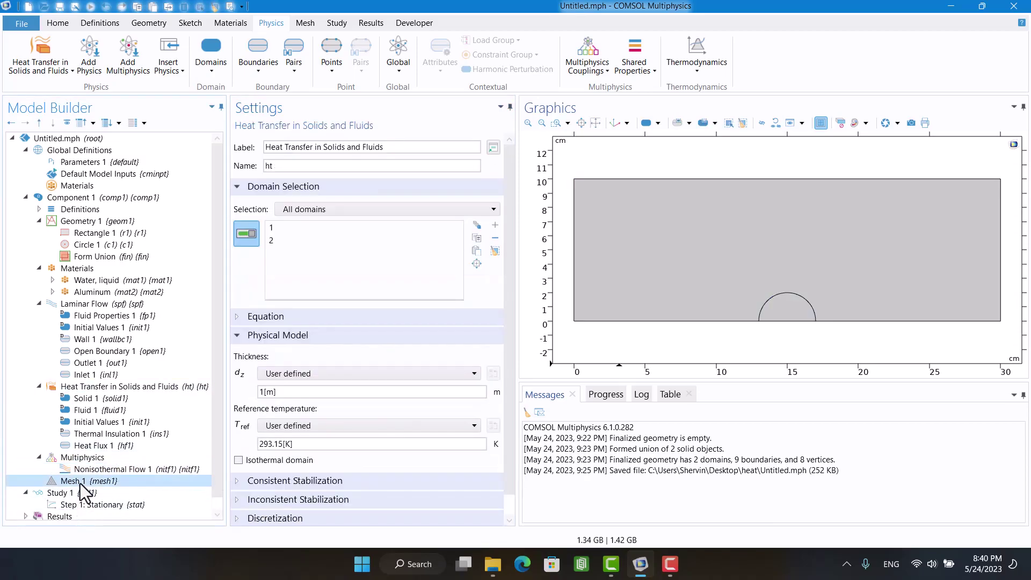
click(273, 264)
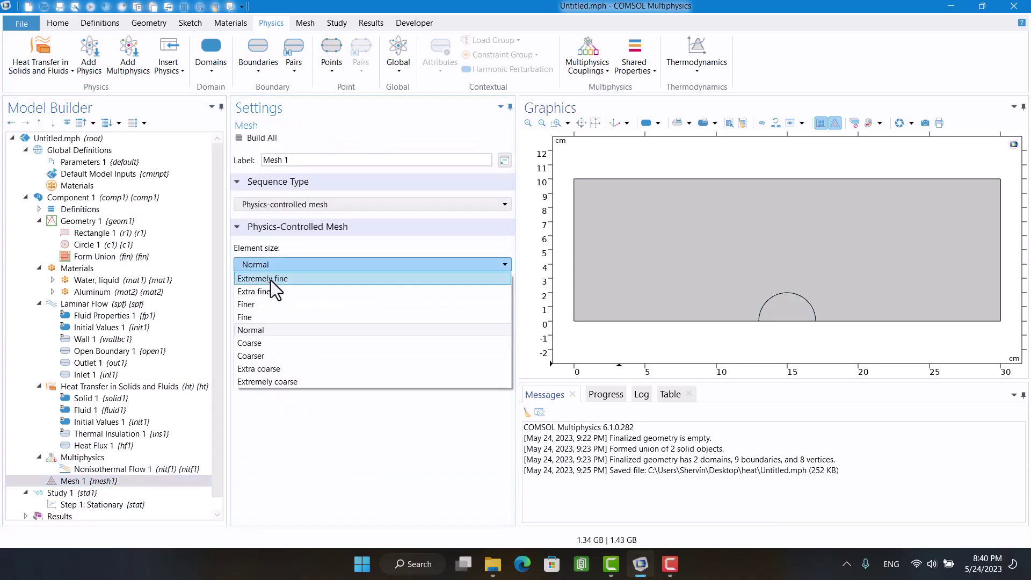
click(275, 291)
click(245, 139)
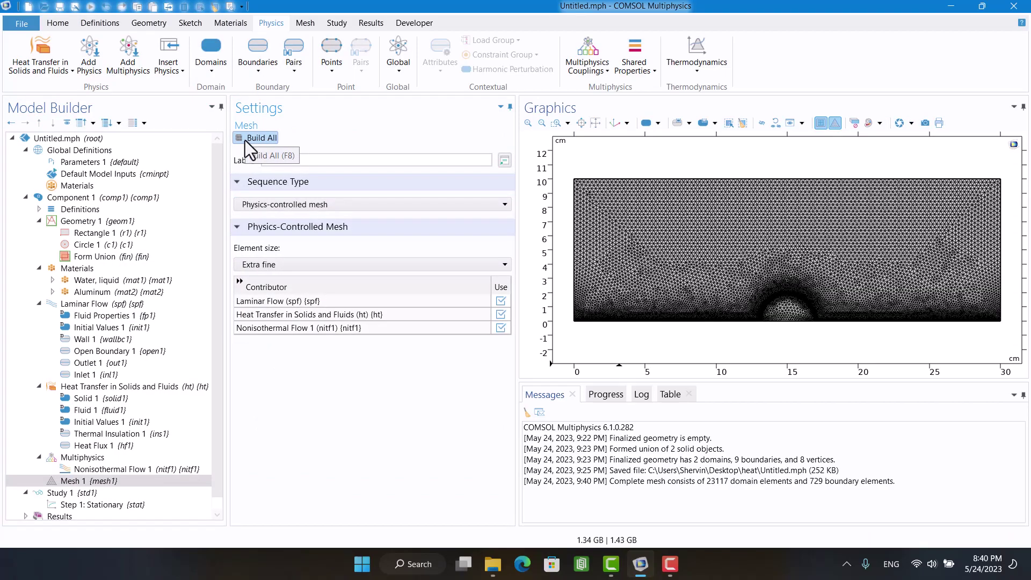
scroll(65, 454, down, 1)
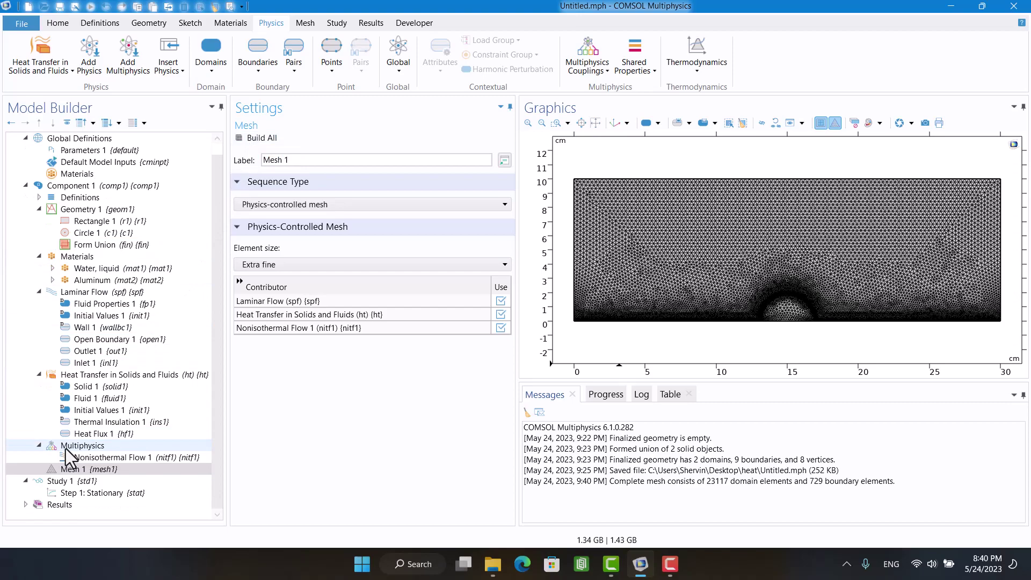
Step: Add a Parametric Sweep to Study 1 over U and start entering the values 0.01 0.05 0.1 0.2
click(67, 481)
right_click(54, 480)
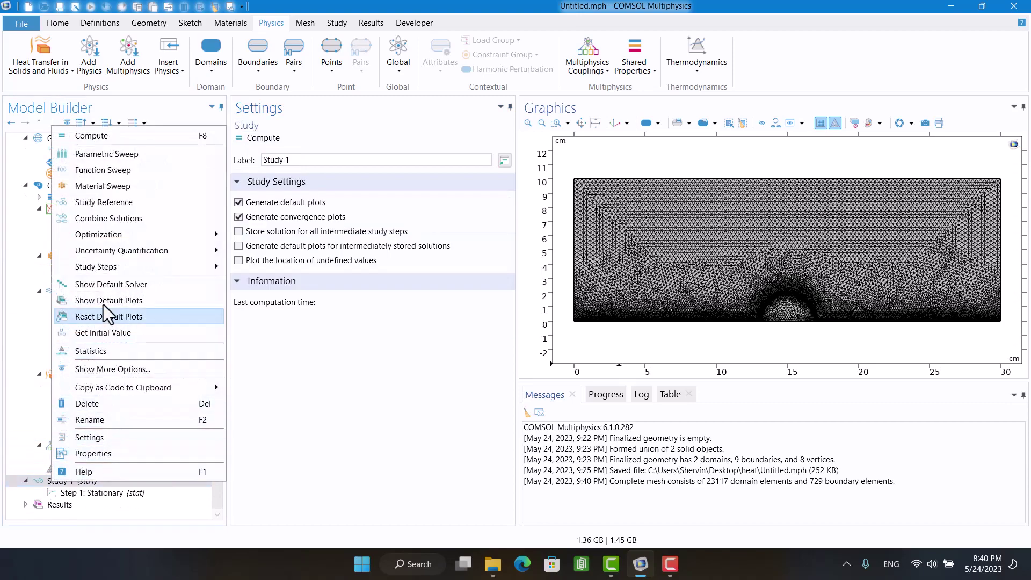
click(107, 154)
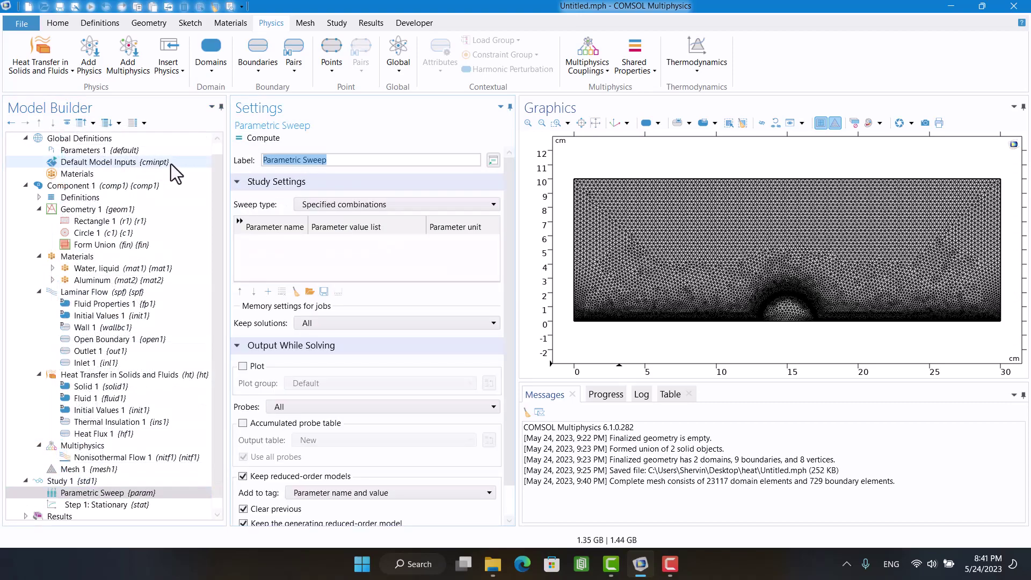
click(267, 293)
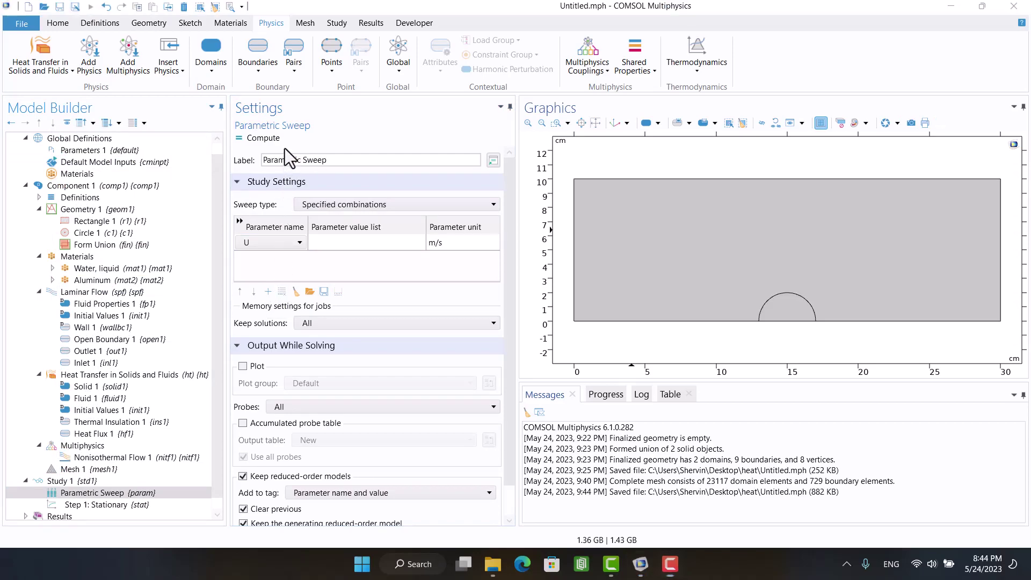
click(339, 242)
text(0.01 0.05 0.1 0.2)
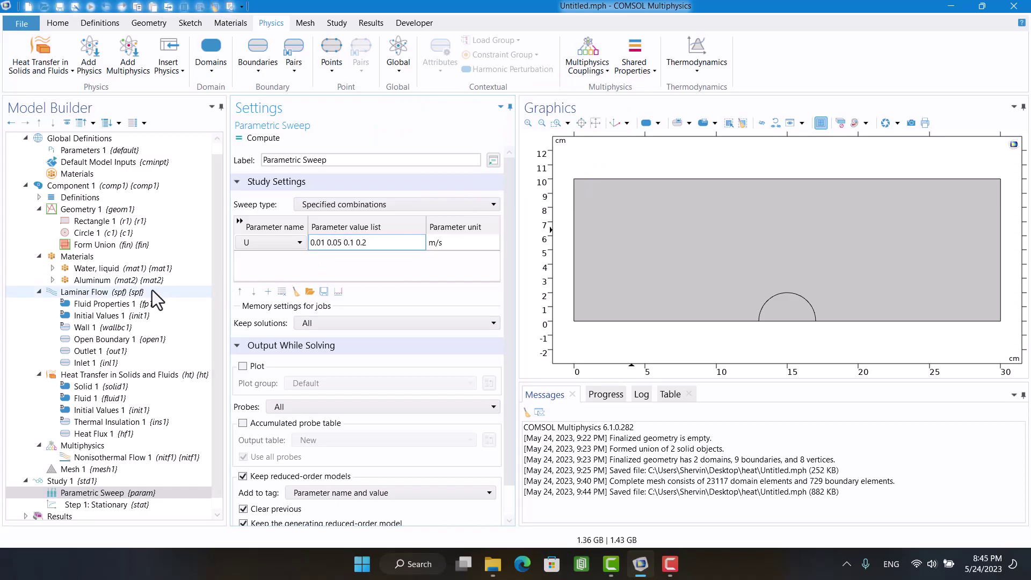
Step: Assign Fluid 1 heat transfer to the water rectangle, then verify Solid 1 and Nonisothermal Flow 1 domains
click(70, 458)
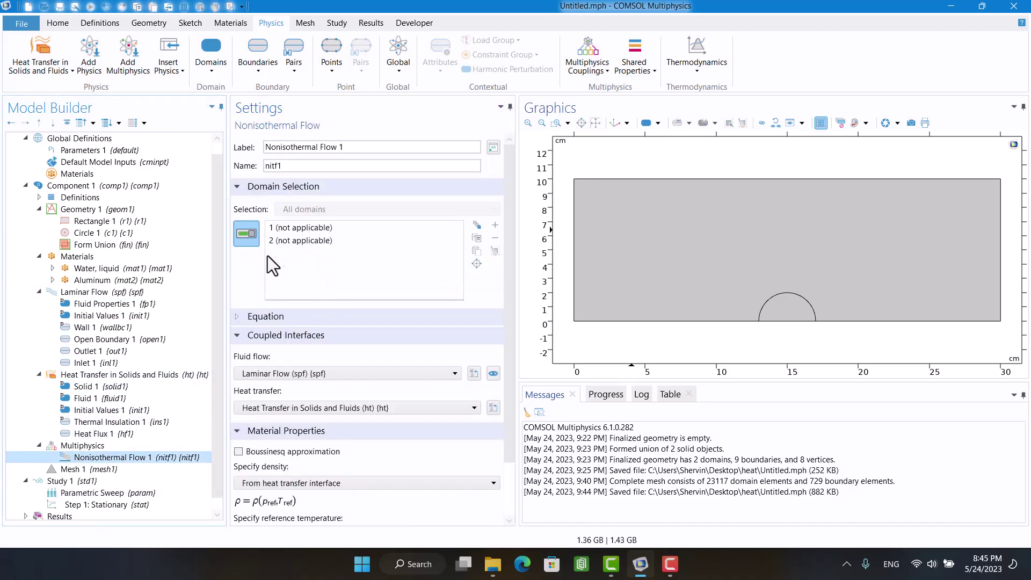
click(81, 386)
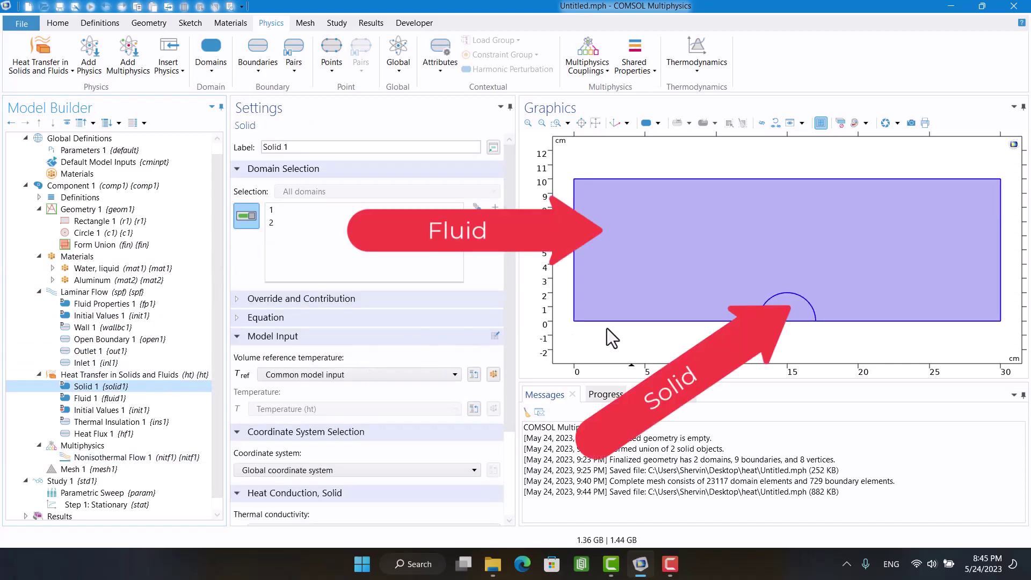
click(80, 398)
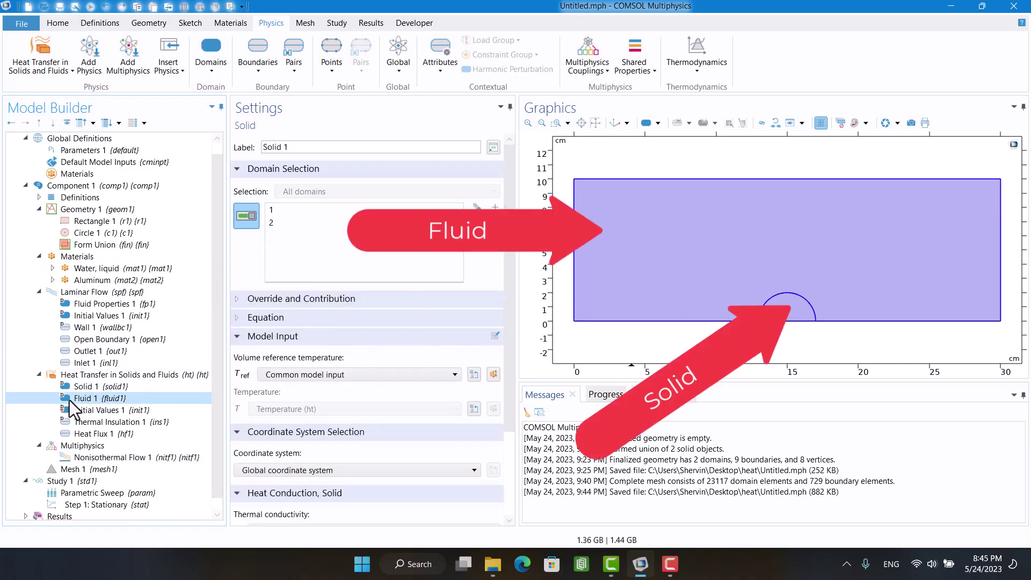
click(615, 294)
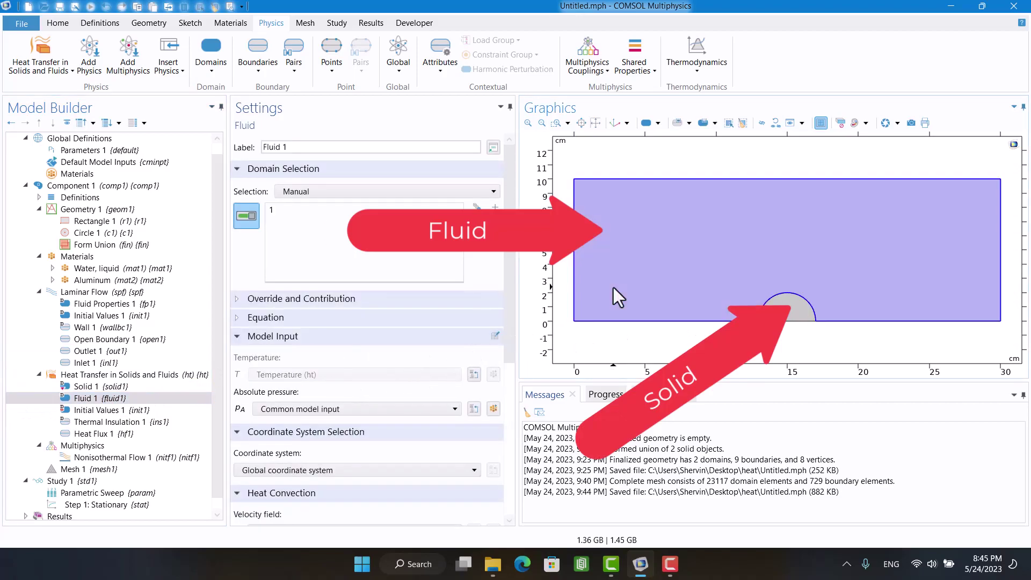
click(83, 387)
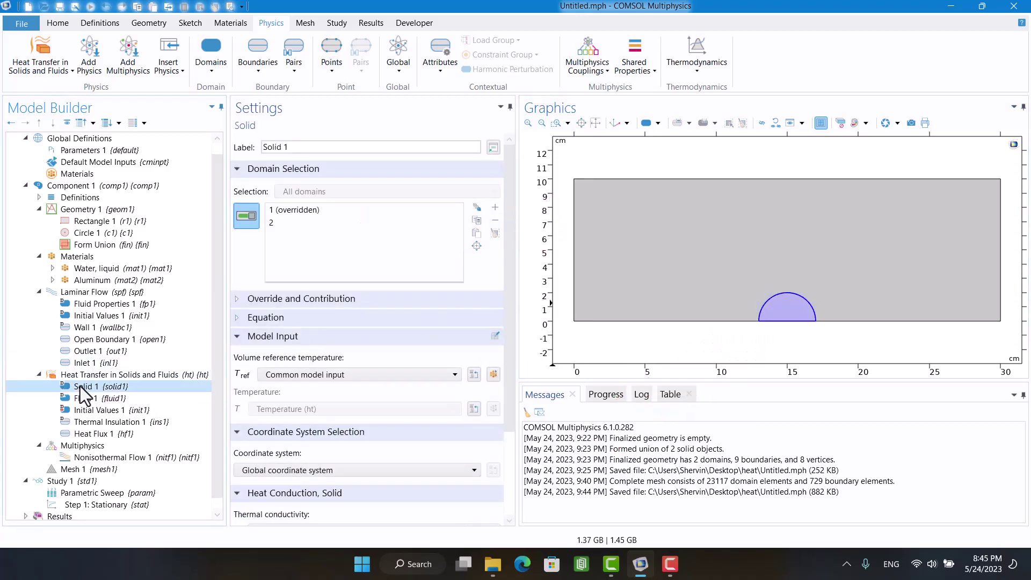
click(92, 457)
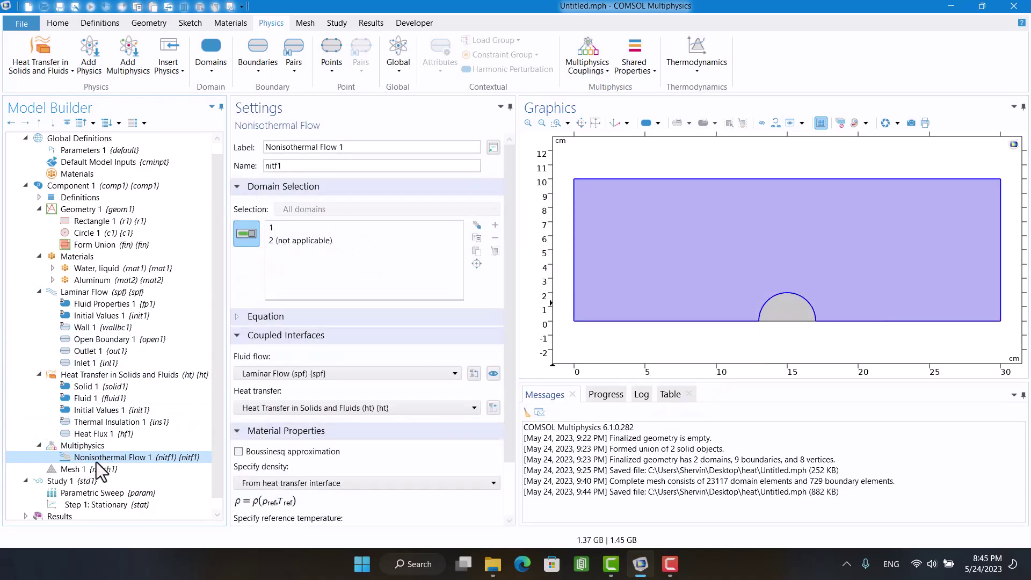
Step: Compute Study 1 and open the Temperature (ht) plot, expanding it to show Surface 1
click(83, 482)
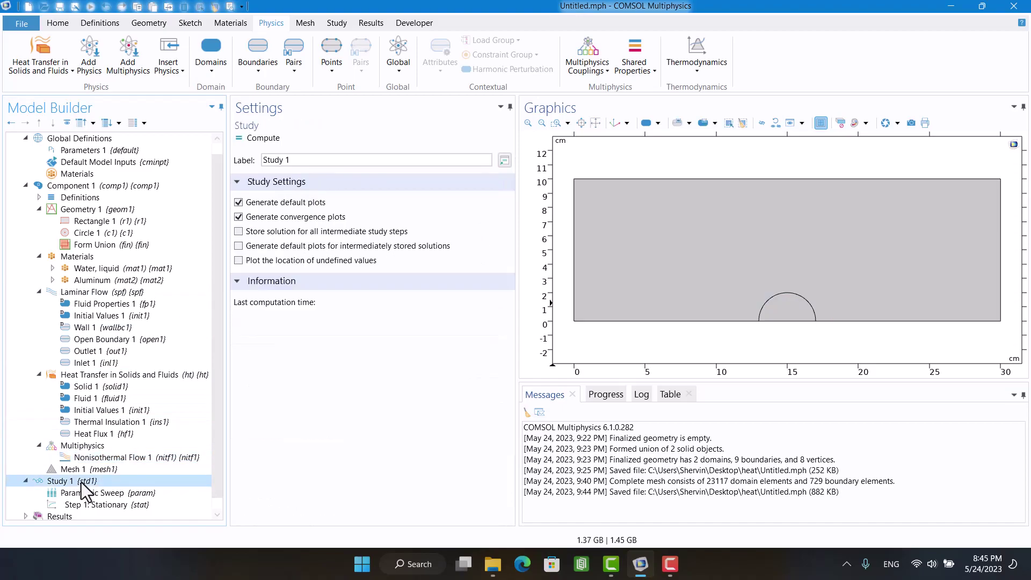
click(247, 138)
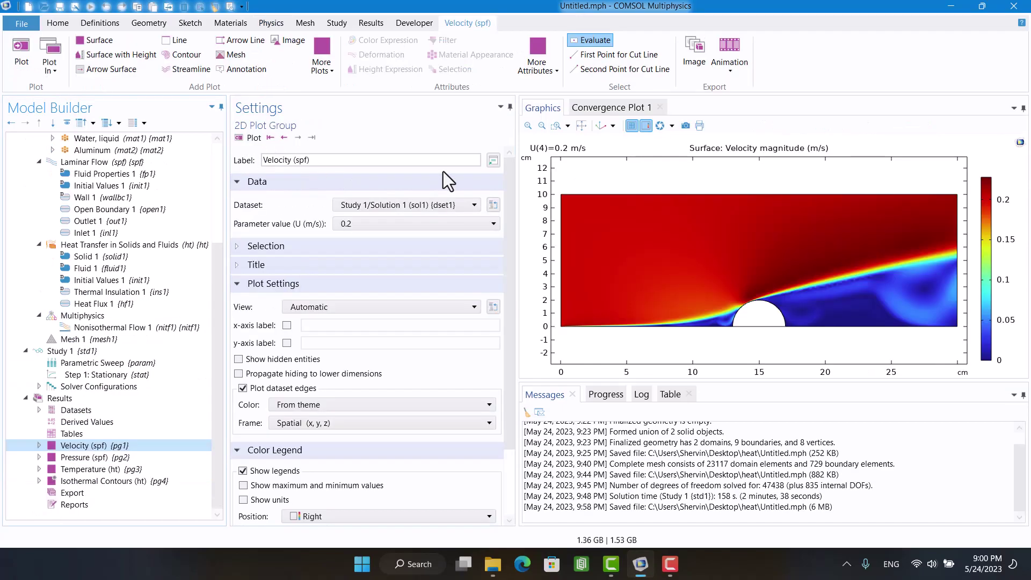
click(91, 470)
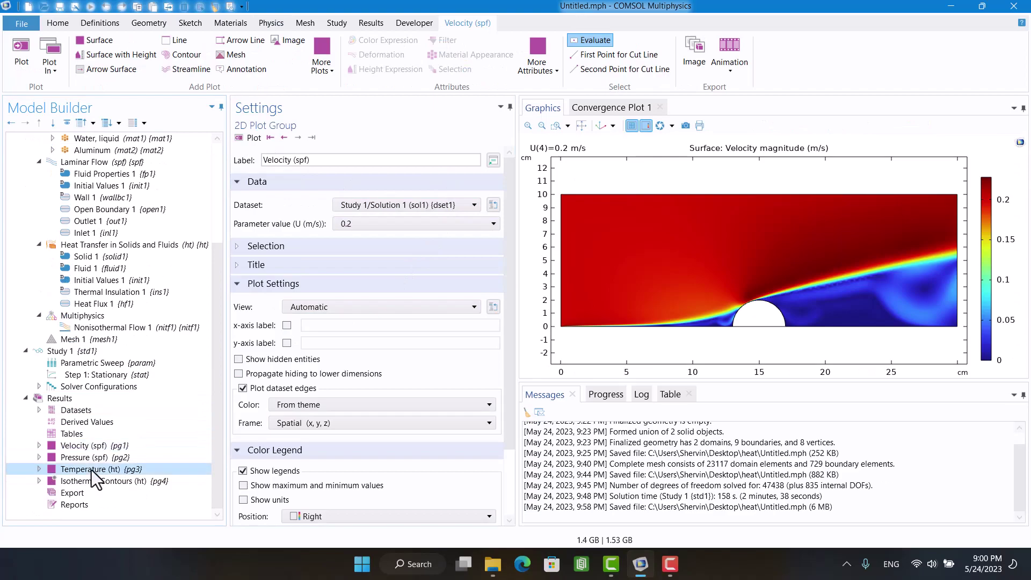
click(38, 468)
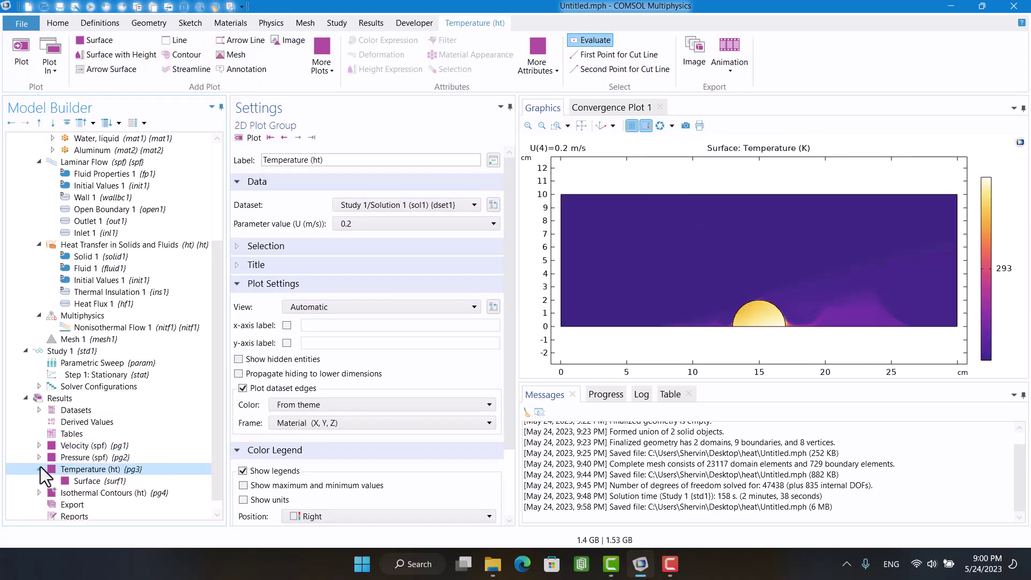
scroll(321, 499, down, 1)
scroll(293, 490, down, 2)
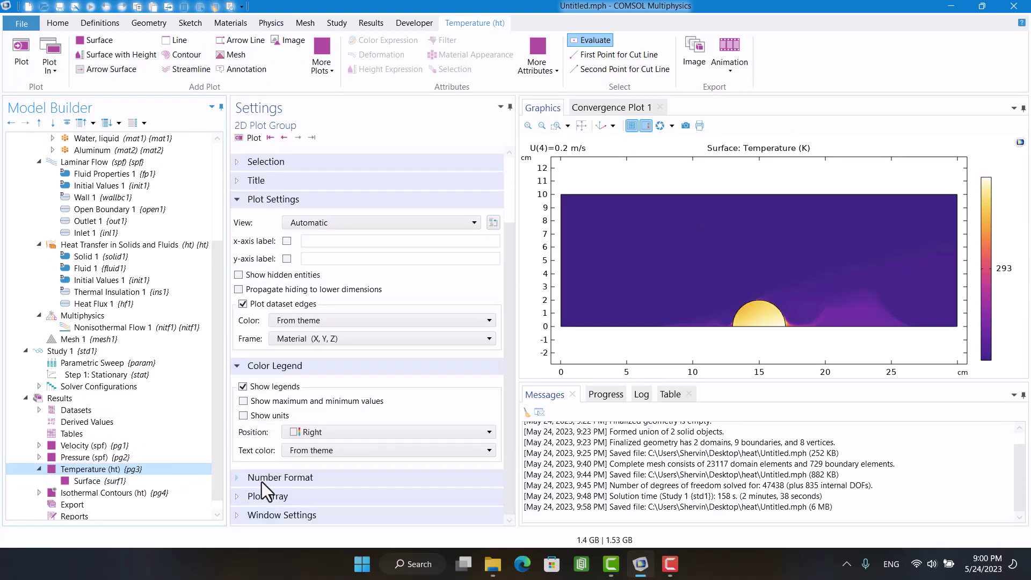
Step: Change the temperature Surface 1 colour table from HeatCameraLight to Rainbow
click(108, 481)
scroll(257, 497, down, 1)
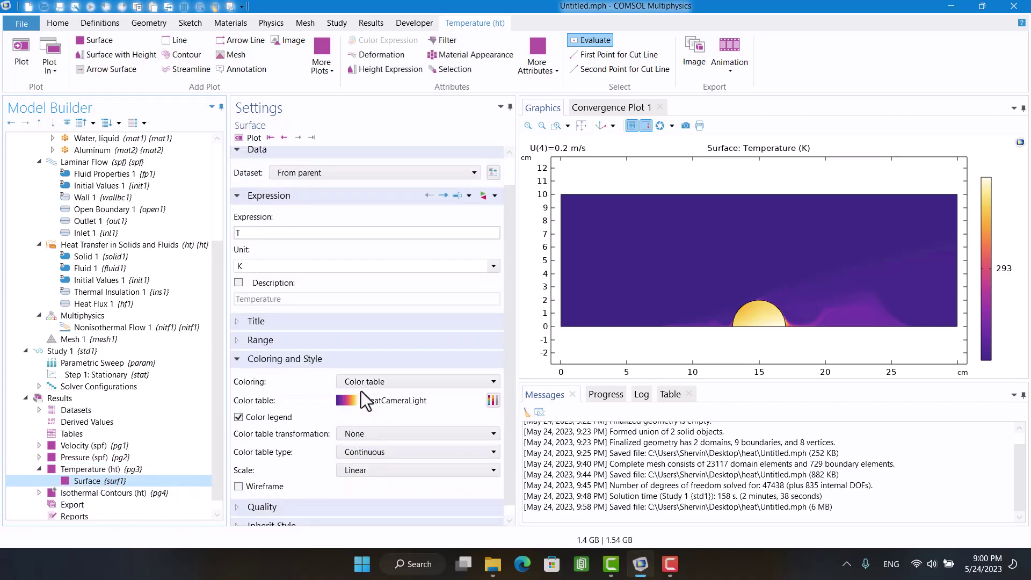
click(492, 401)
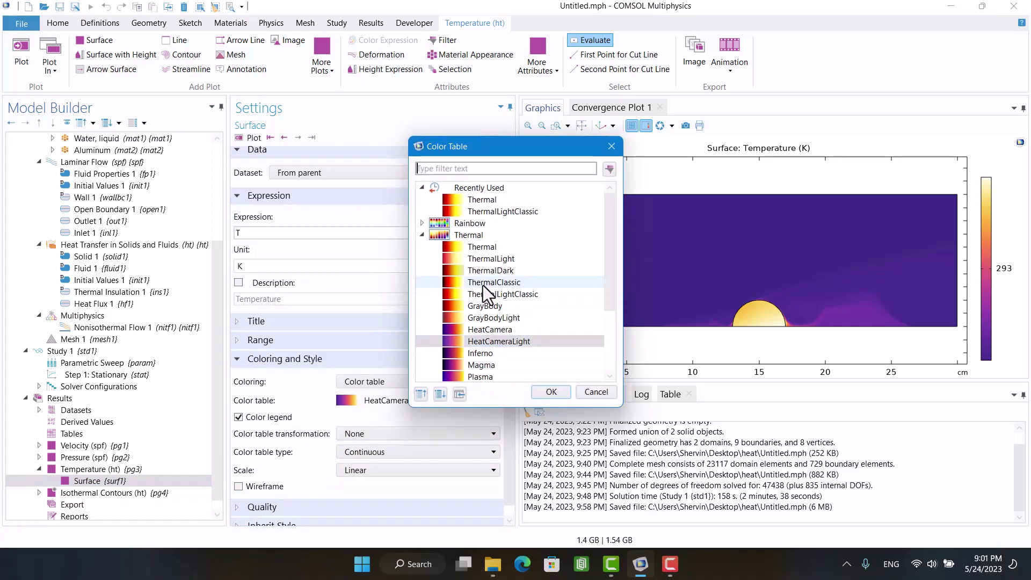
click(459, 224)
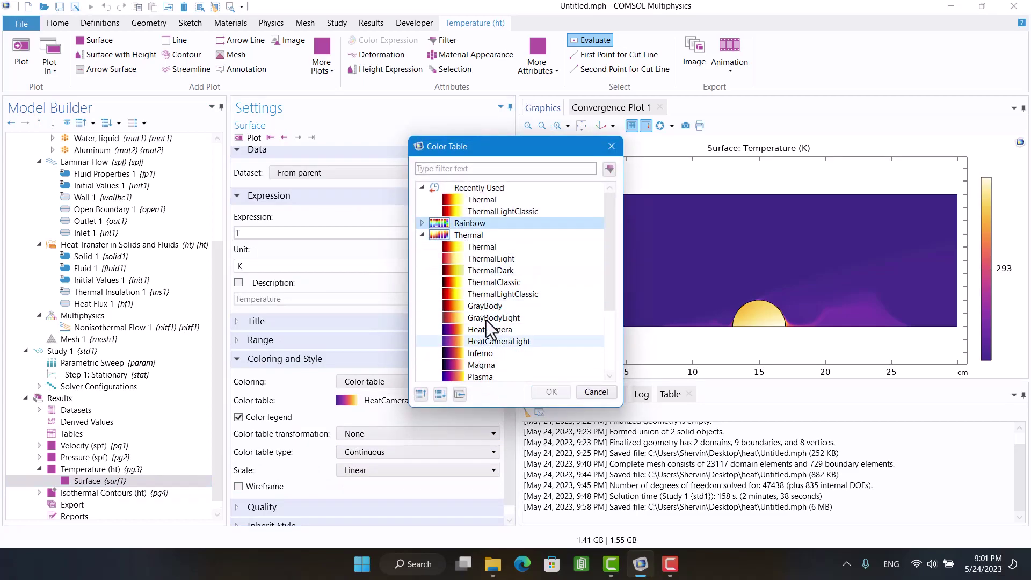
click(422, 223)
click(448, 235)
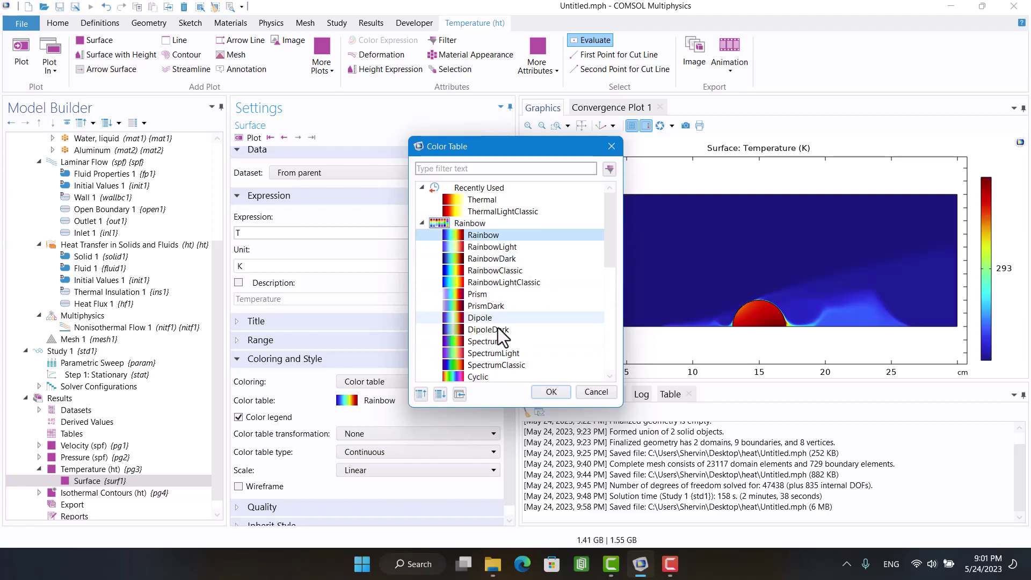
click(536, 392)
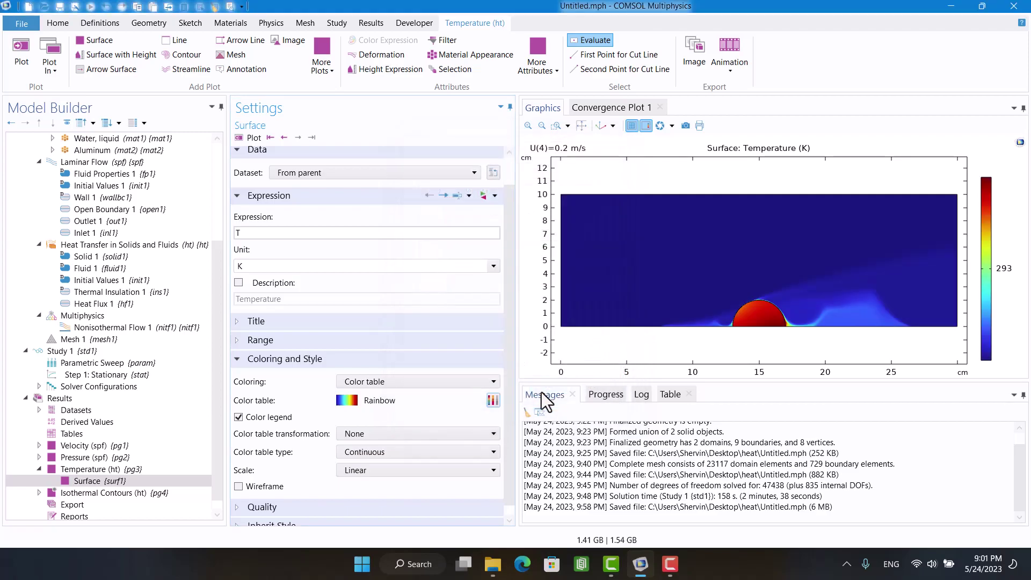
scroll(514, 322, up, 1)
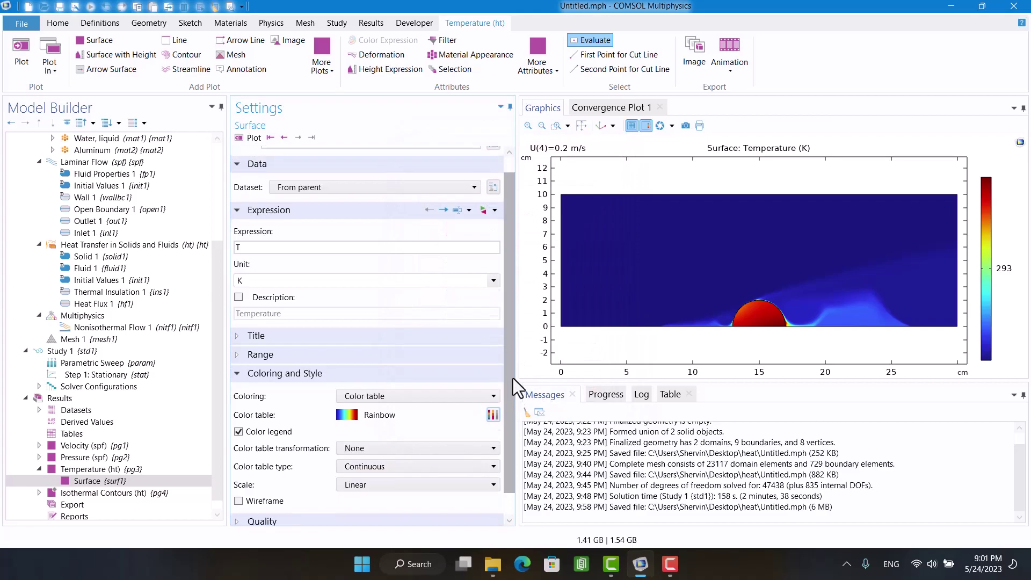
Step: Plot the temperature at U = 0.1 m/s, then step back to the 0.01 m/s solution
click(89, 470)
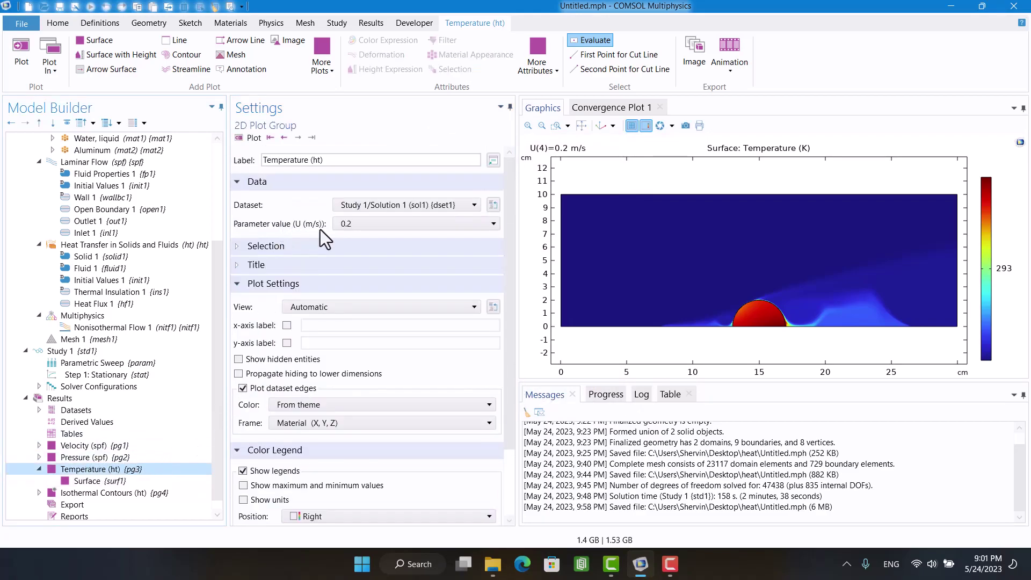
click(349, 224)
click(345, 262)
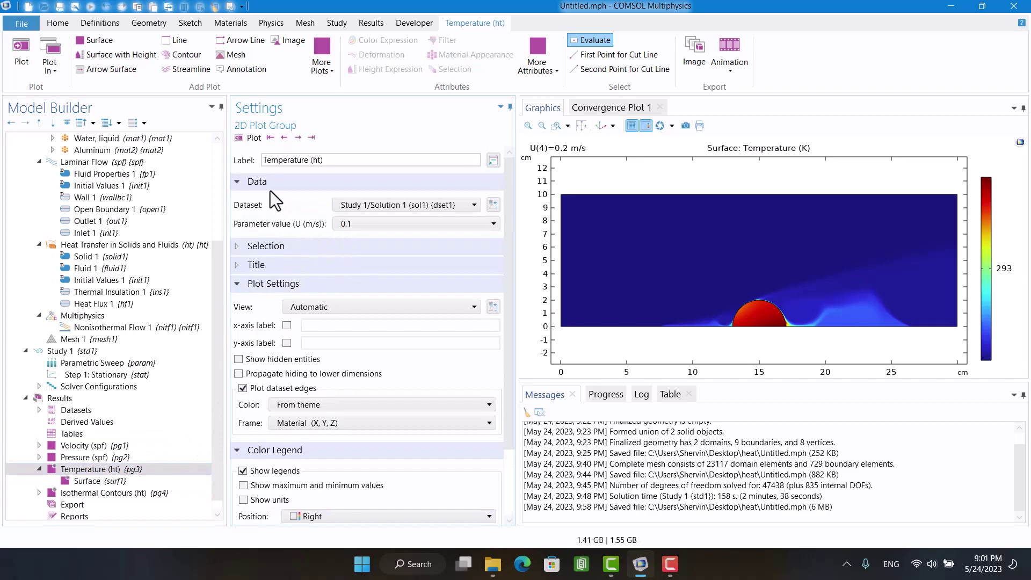
click(249, 138)
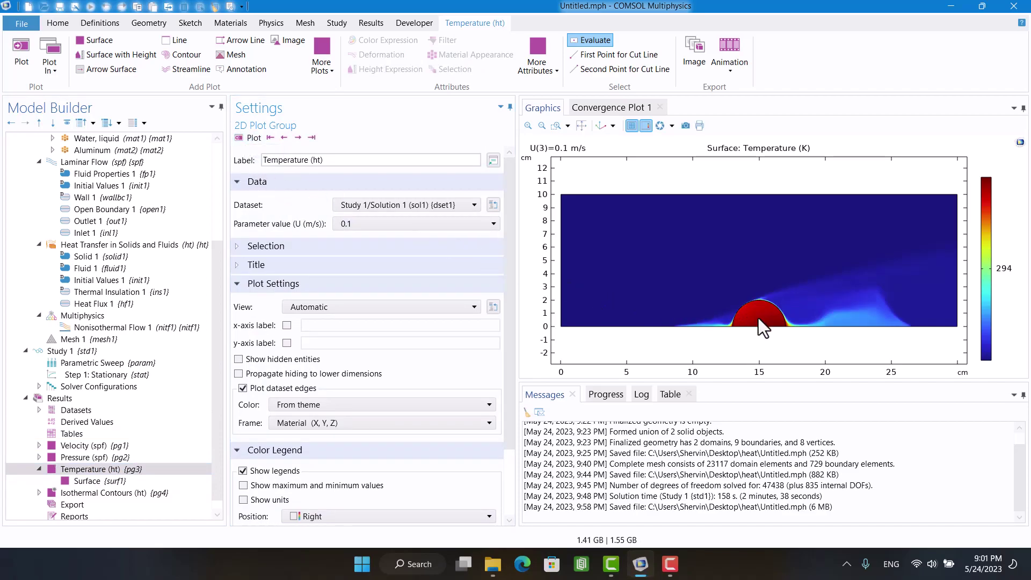
click(284, 137)
click(284, 138)
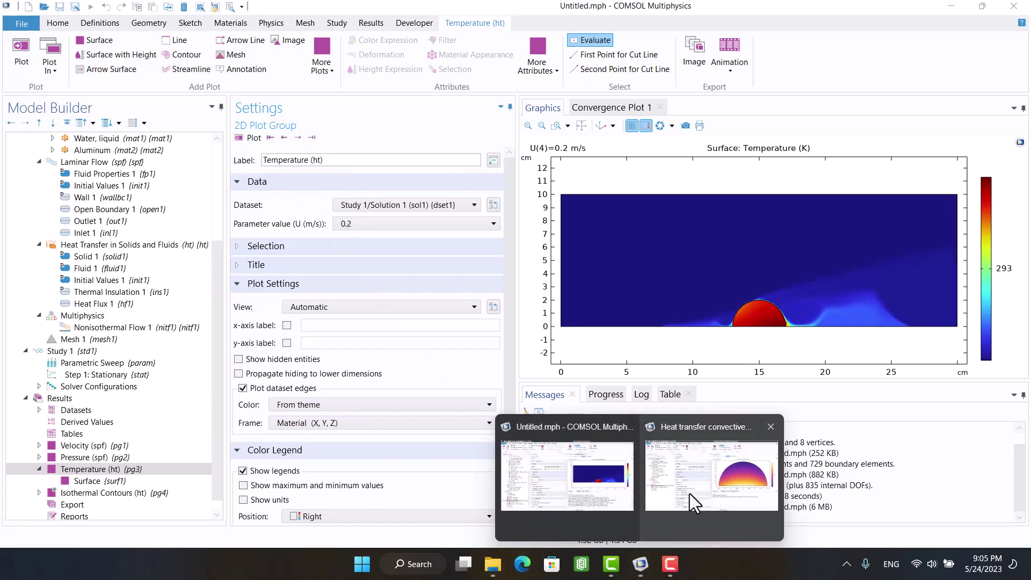
Step: Show the temperature plots of both Heat transfer convective and Untitled at U = 0.1 m/s
click(689, 494)
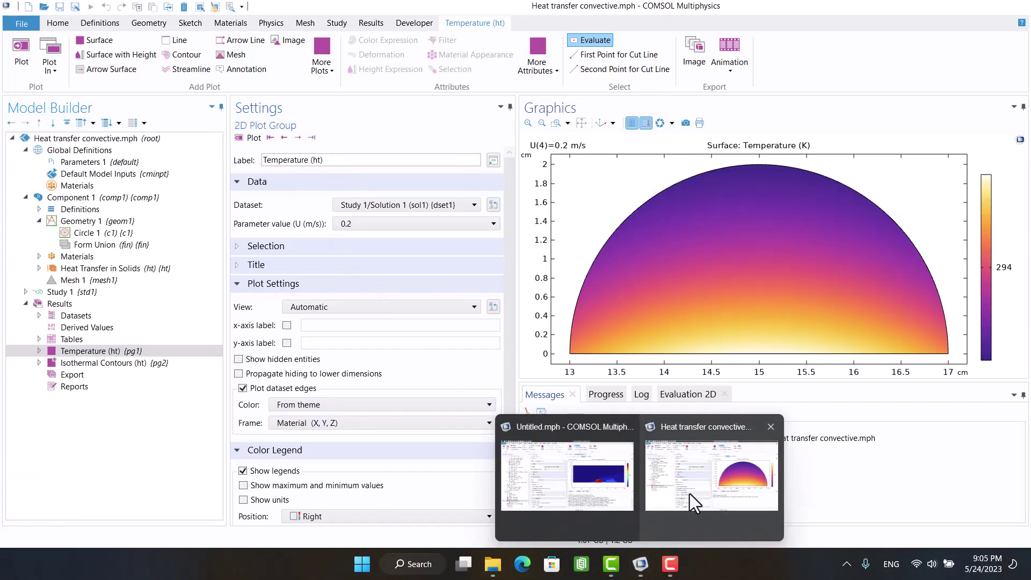
click(689, 494)
click(283, 138)
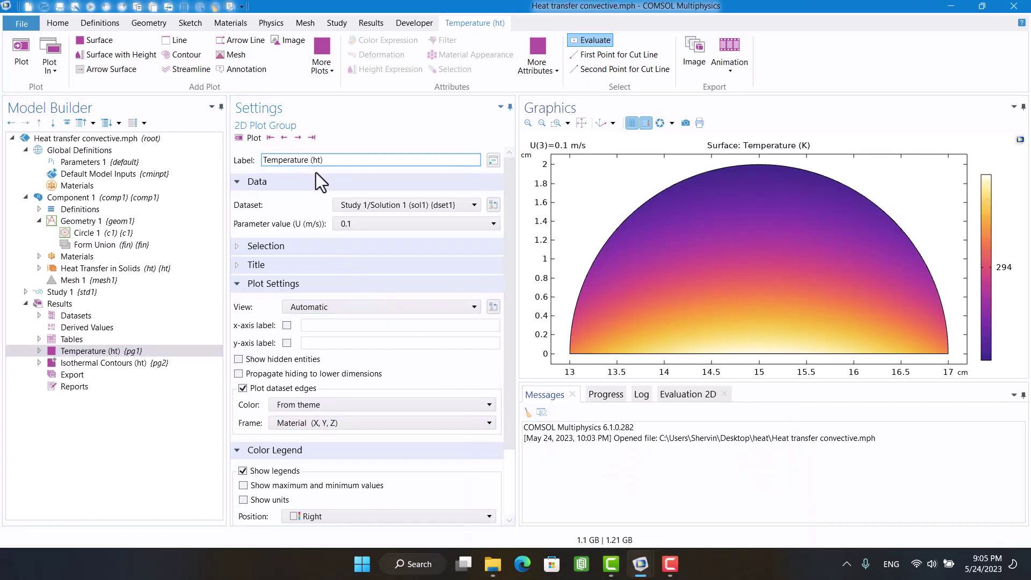
mouse_move(639, 562)
click(569, 510)
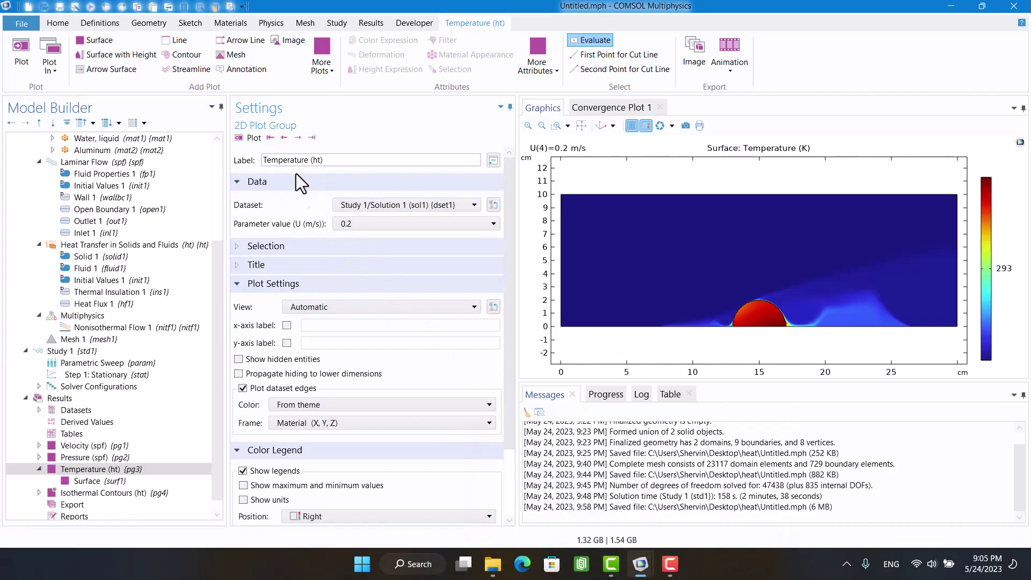
click(284, 138)
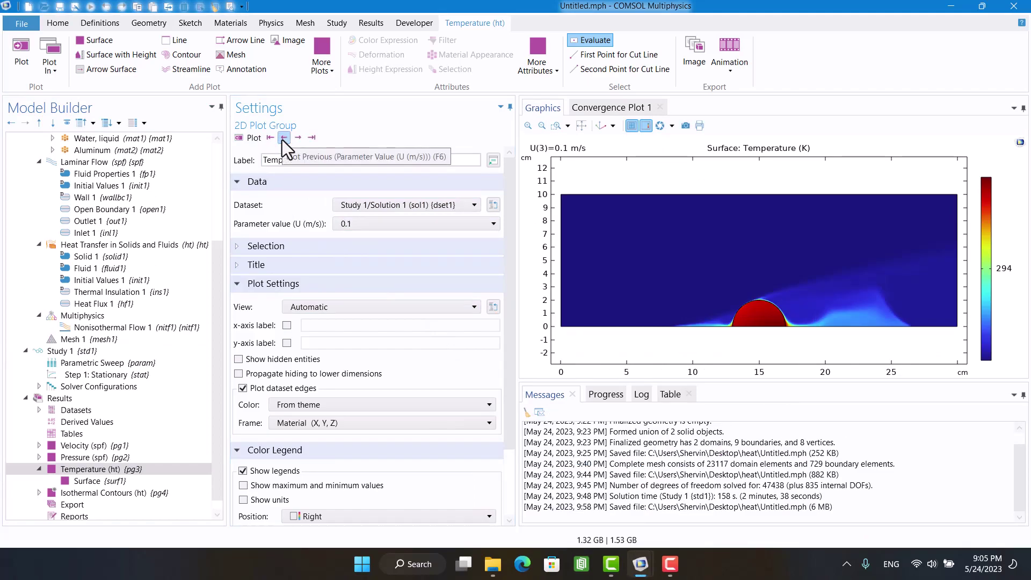
Step: Compare both models' temperature plots at U = 0.05 m/s
click(284, 138)
mouse_move(640, 562)
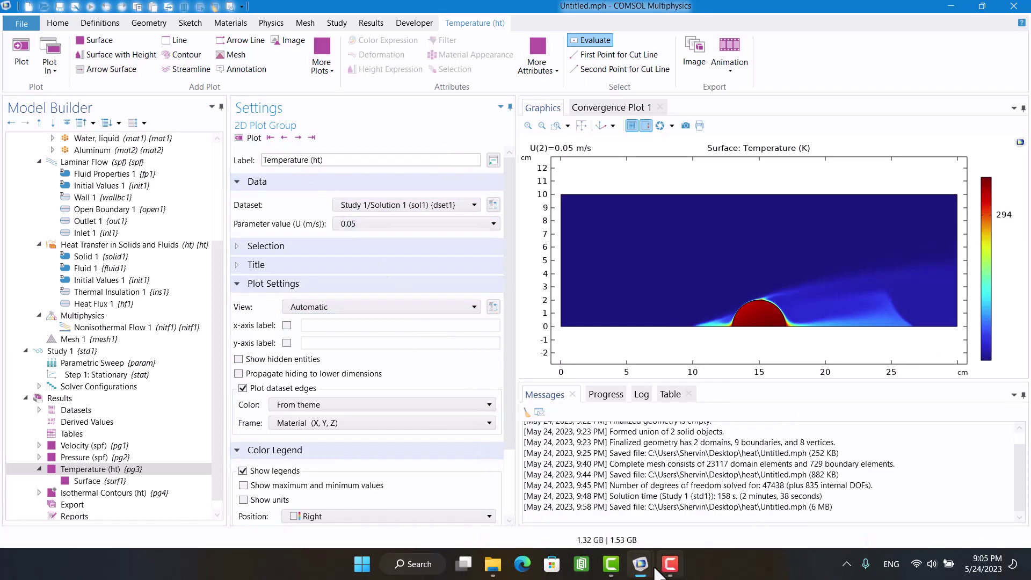
click(670, 485)
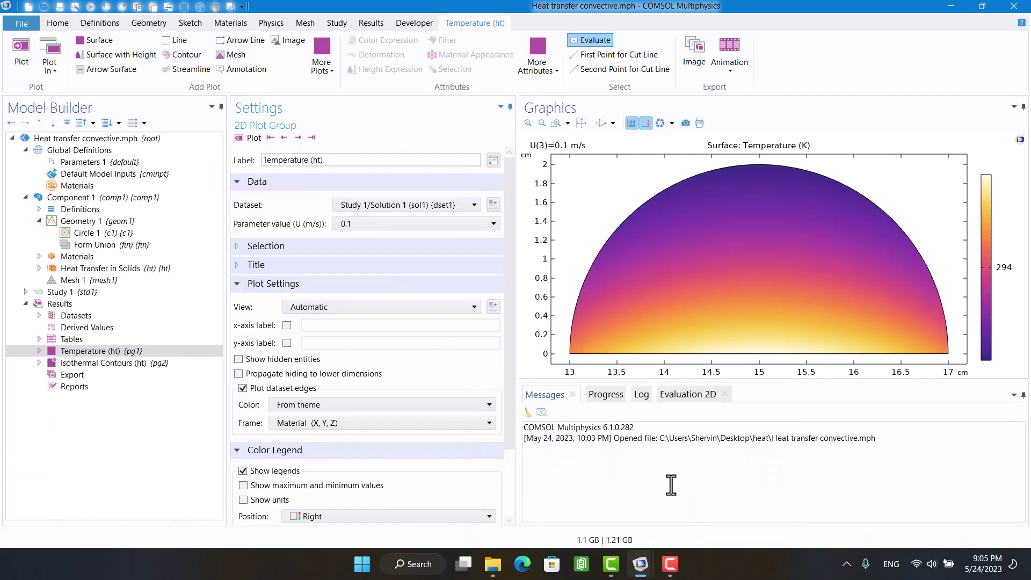
click(283, 138)
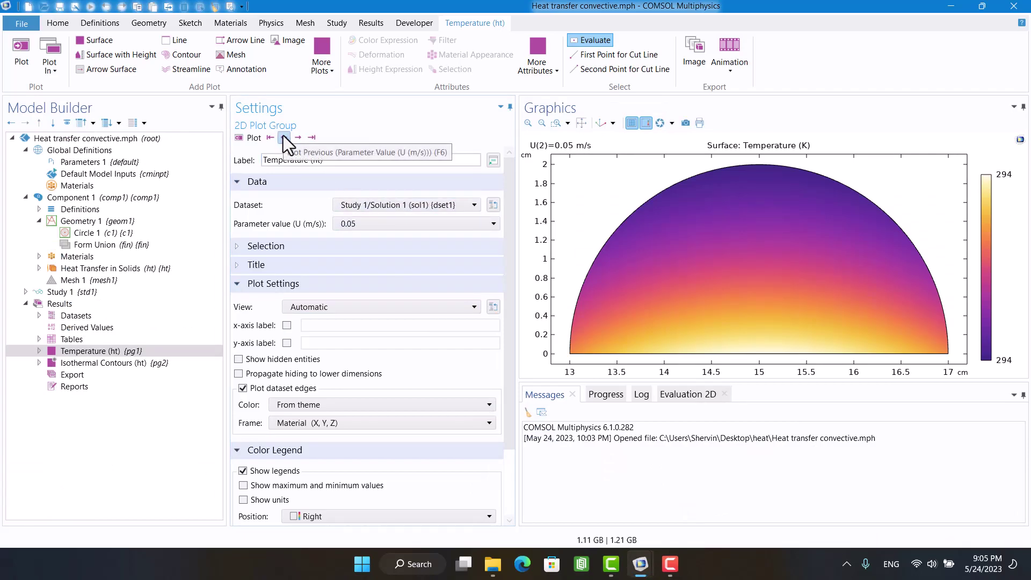
Step: Compare both models' temperature plots at U = 0.01 m/s
click(284, 137)
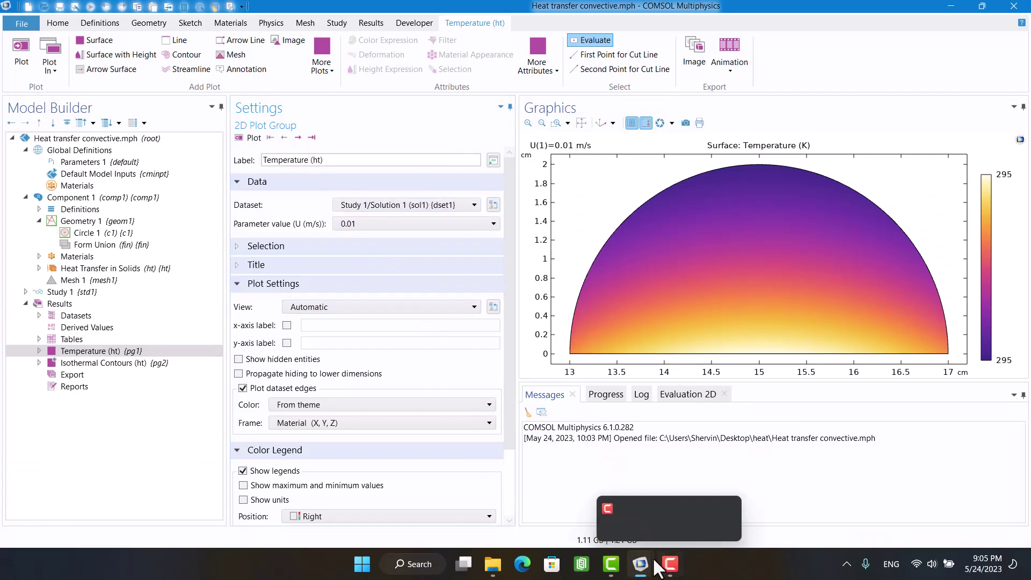
mouse_move(640, 562)
click(590, 477)
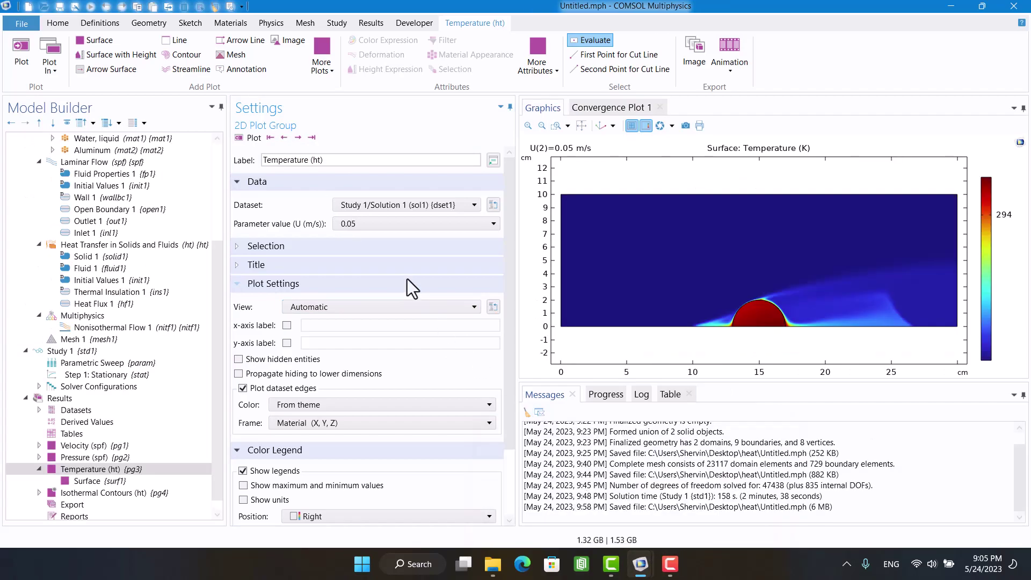
click(384, 224)
click(380, 237)
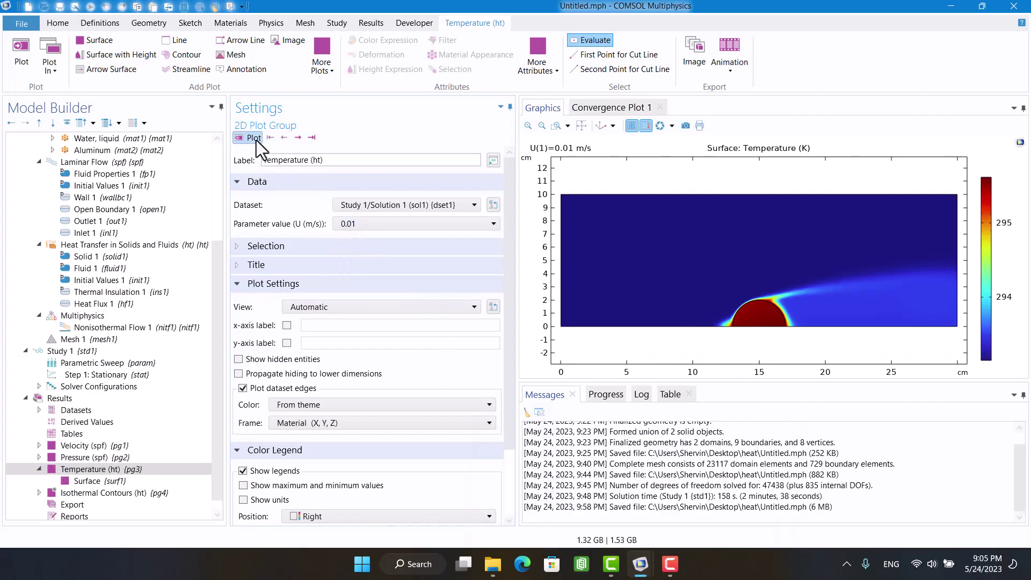
Step: Close the Heat transfer convective model without saving changes
mouse_move(639, 564)
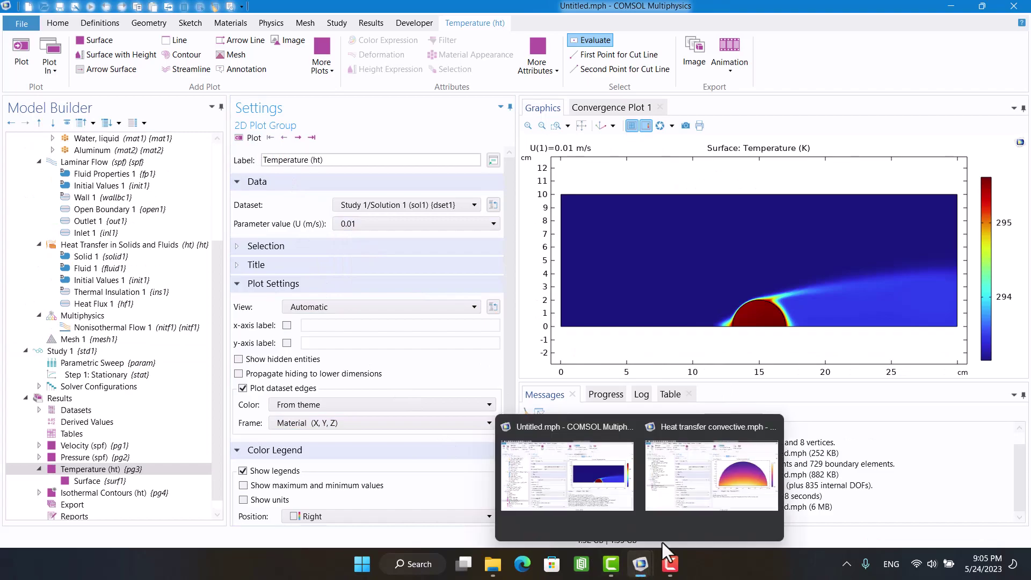
click(701, 491)
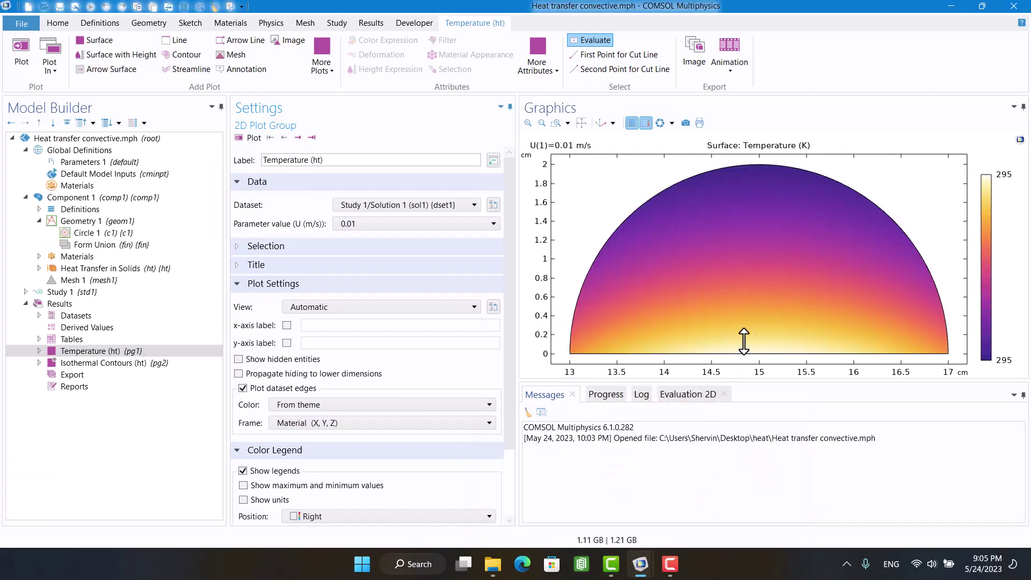
click(1013, 6)
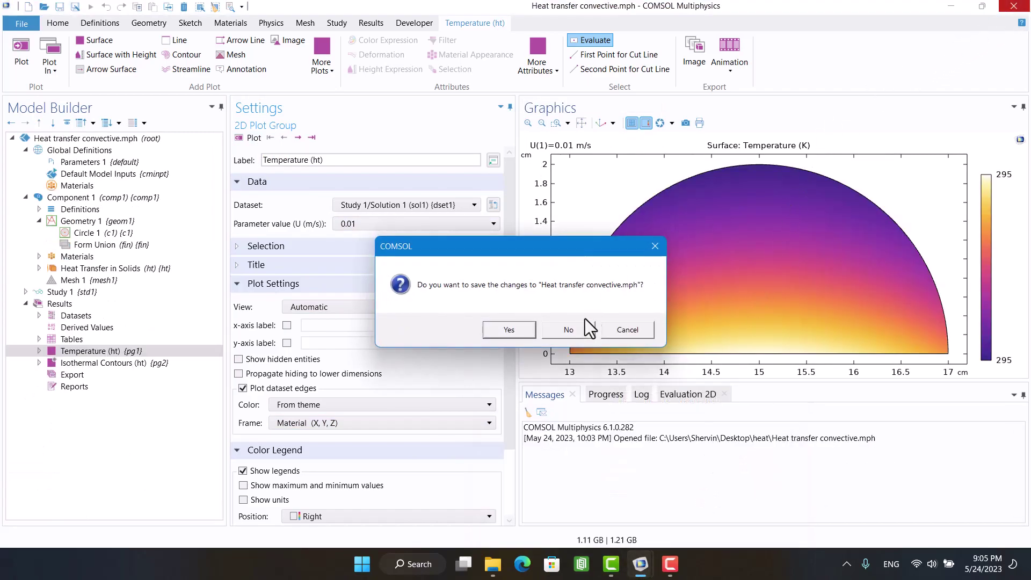
click(561, 329)
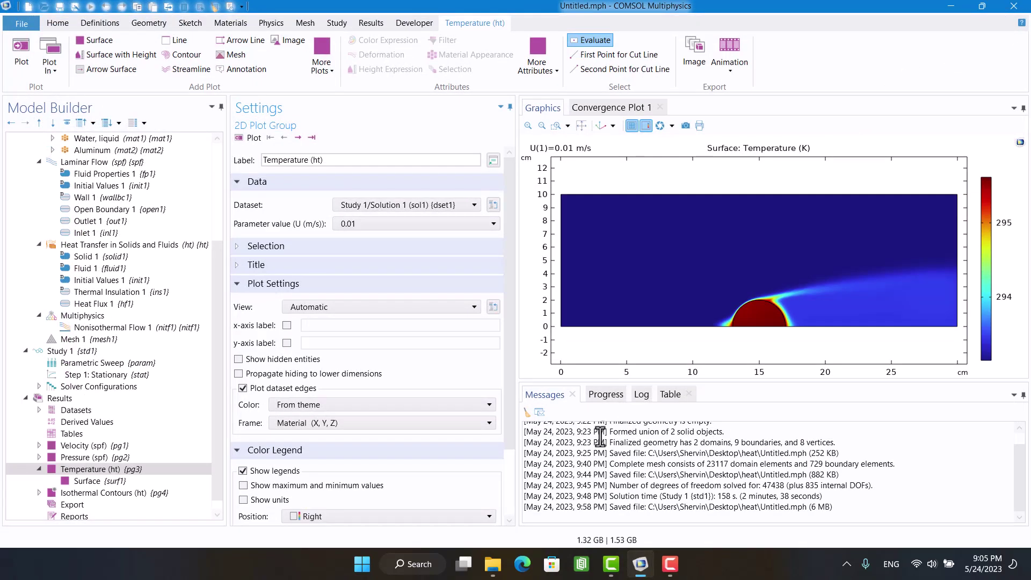